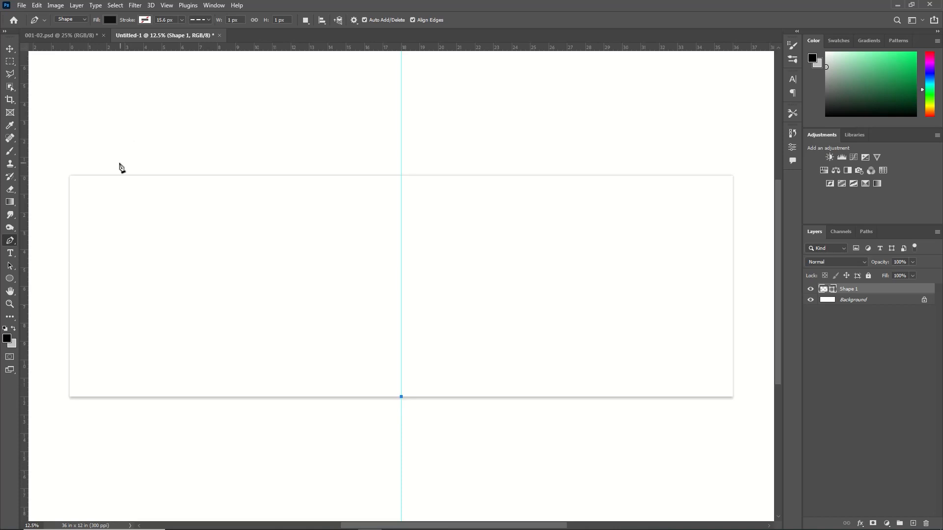
# - Complete the closed black Pen shape covering the page's left part, with a diagonal edge down to the centre guide at the bottom
pyautogui.click(155, 172)
pyautogui.click(49, 165)
pyautogui.click(40, 277)
pyautogui.click(56, 400)
pyautogui.click(390, 410)
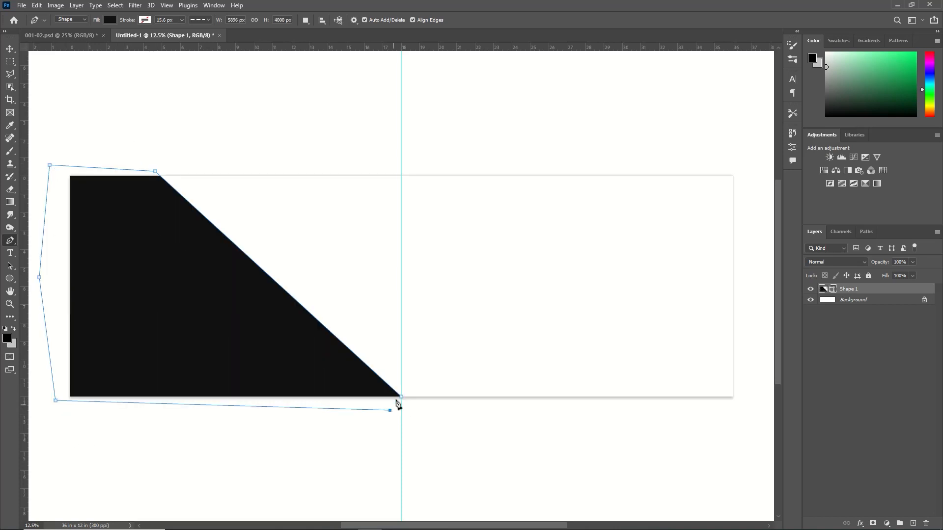
pyautogui.click(401, 403)
pyautogui.press('v')
# - Open the photo pexels-jonathan-borba-7945026 from the New folder in Downloads
pyautogui.click(37, 5)
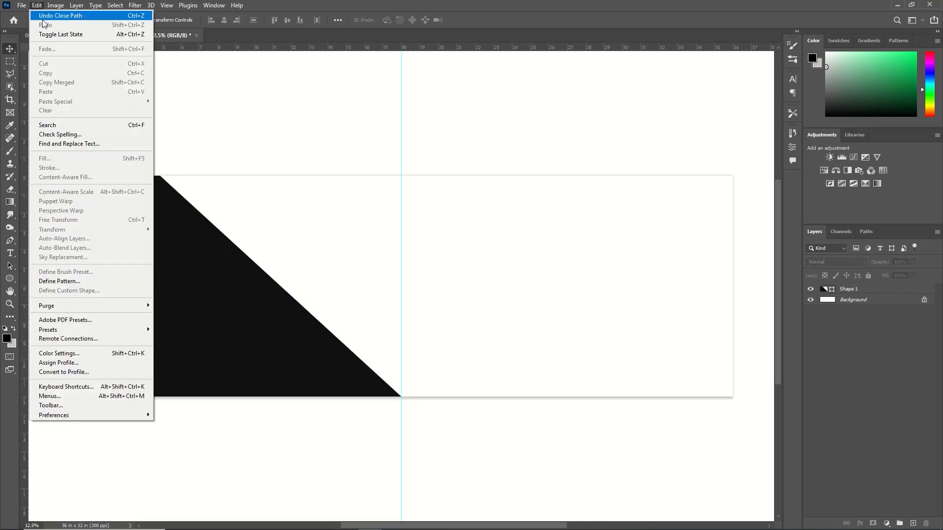
pyautogui.moveTo(21, 5)
pyautogui.click(47, 25)
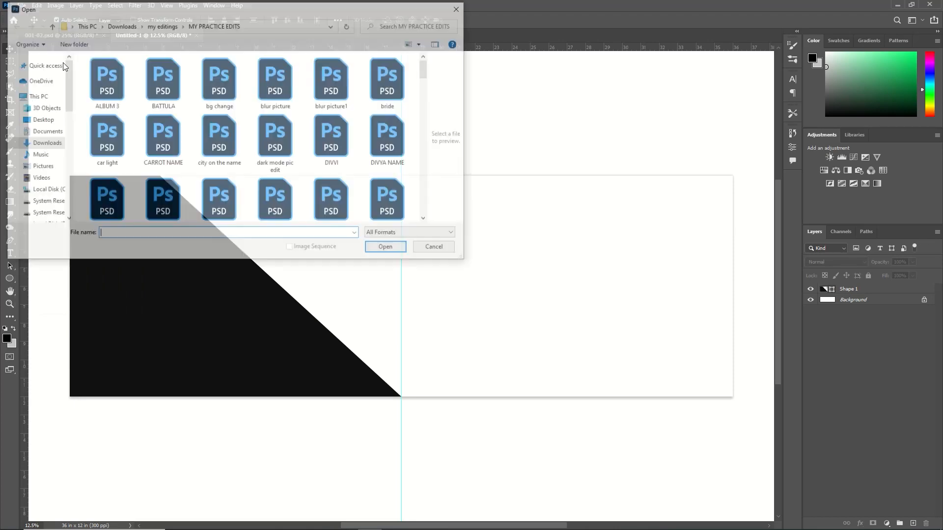
pyautogui.click(46, 145)
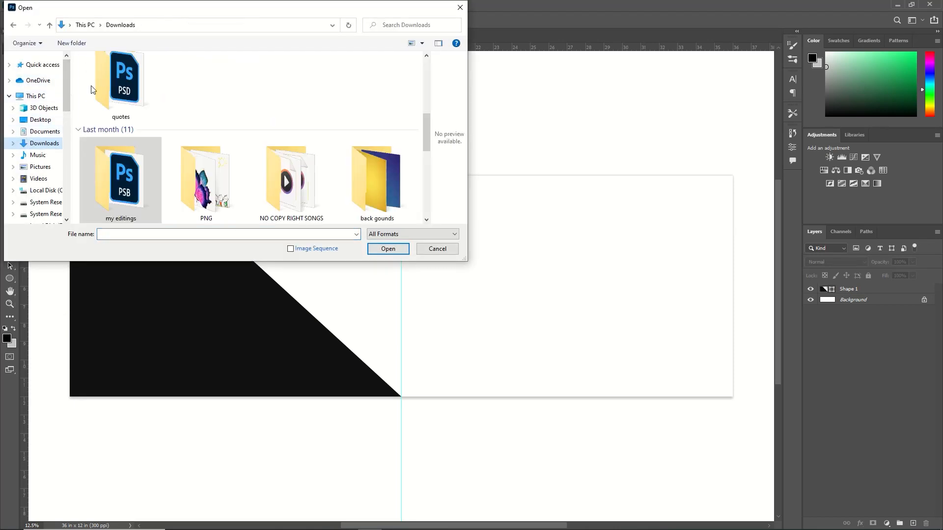
pyautogui.scroll(3, 121, 78)
pyautogui.doubleClick(114, 102)
pyautogui.click(344, 88)
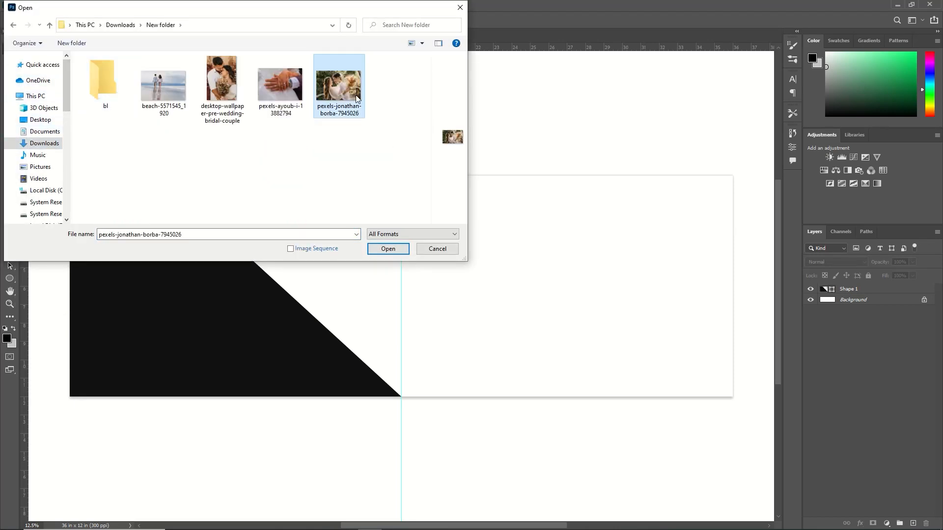
pyautogui.click(377, 250)
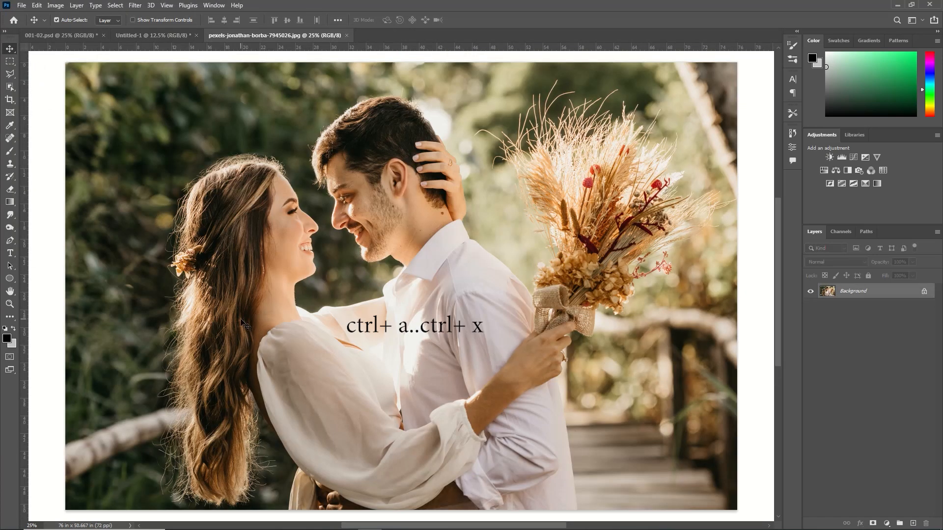
# - Cut the entire photo to the clipboard and close its file without saving
pyautogui.hotkey('ctrl', 'a')
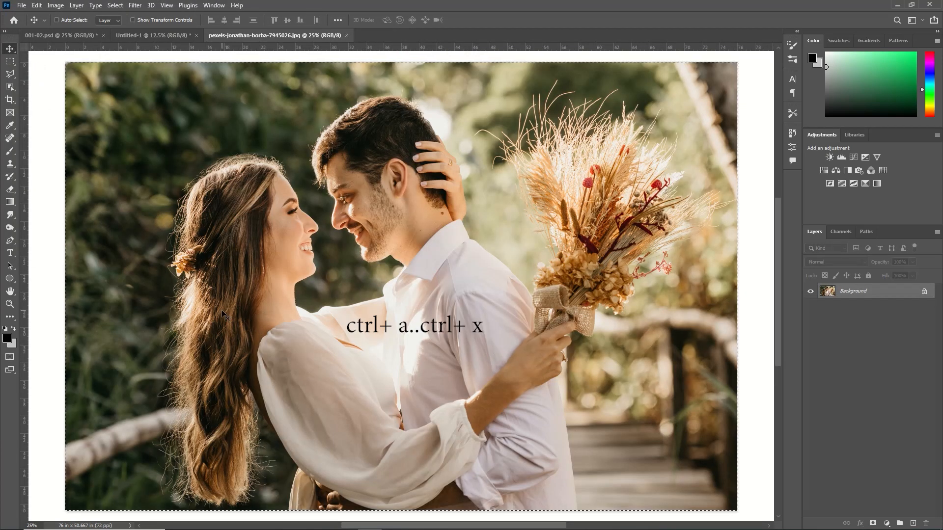
pyautogui.hotkey('ctrl', 'x')
pyautogui.click(352, 36)
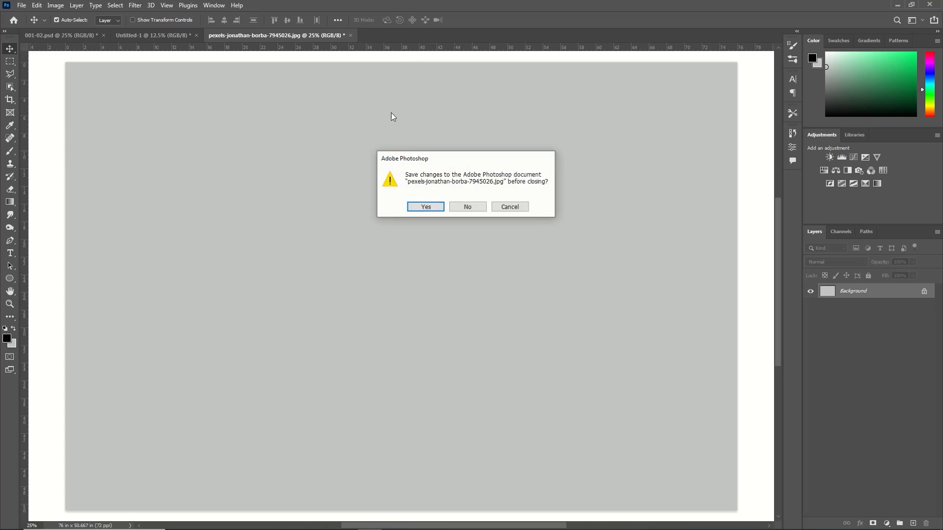
pyautogui.click(468, 206)
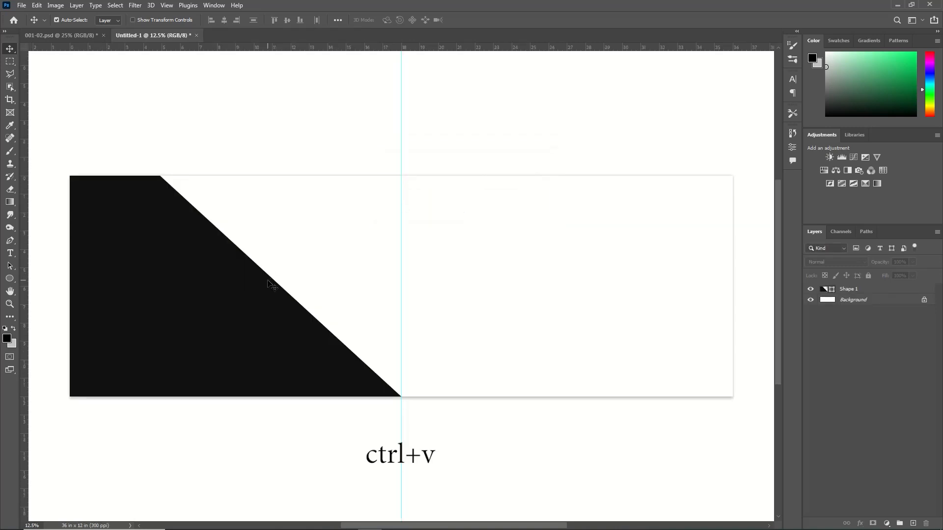
# - Paste the couple photo into Untitled-1, move it over the black shape and clip it to Shape 1
pyautogui.hotkey('ctrl', 'v')
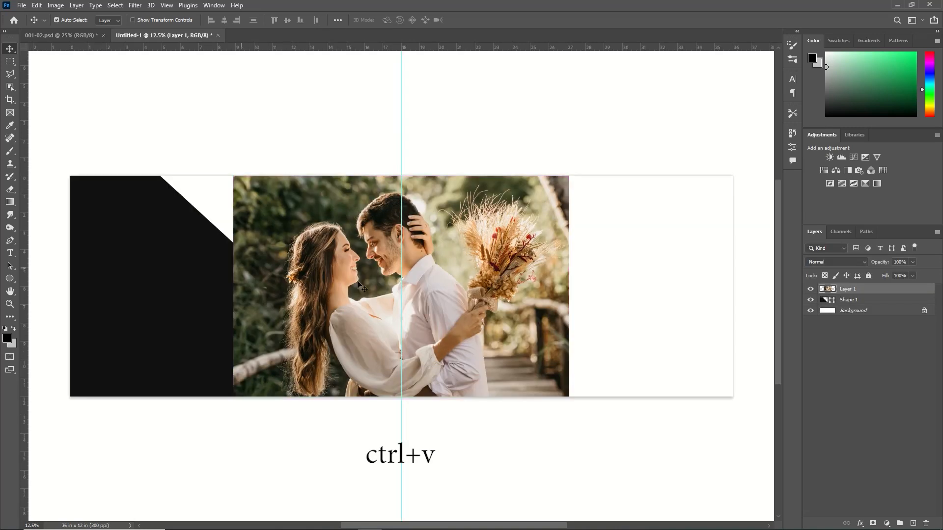
pyautogui.moveTo(389, 294); pyautogui.dragTo(214, 290)
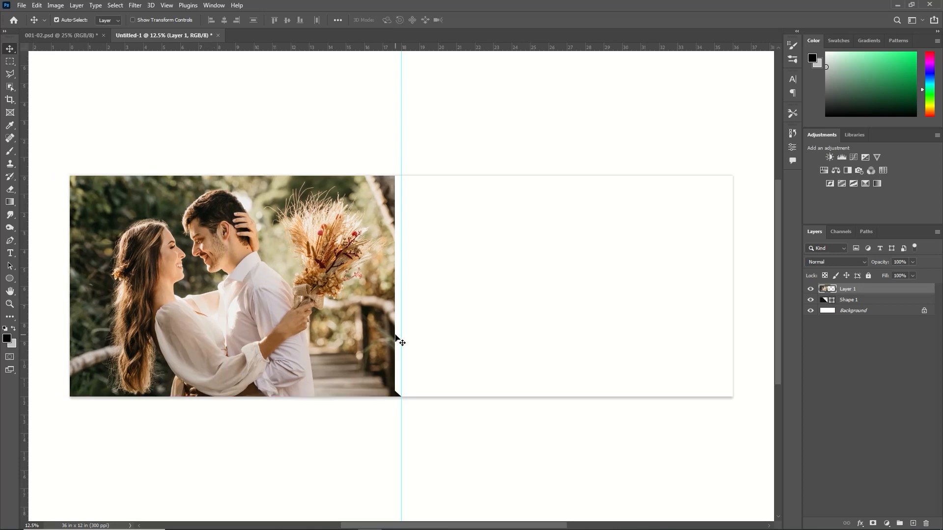
pyautogui.rightClick(874, 289)
pyautogui.click(785, 303)
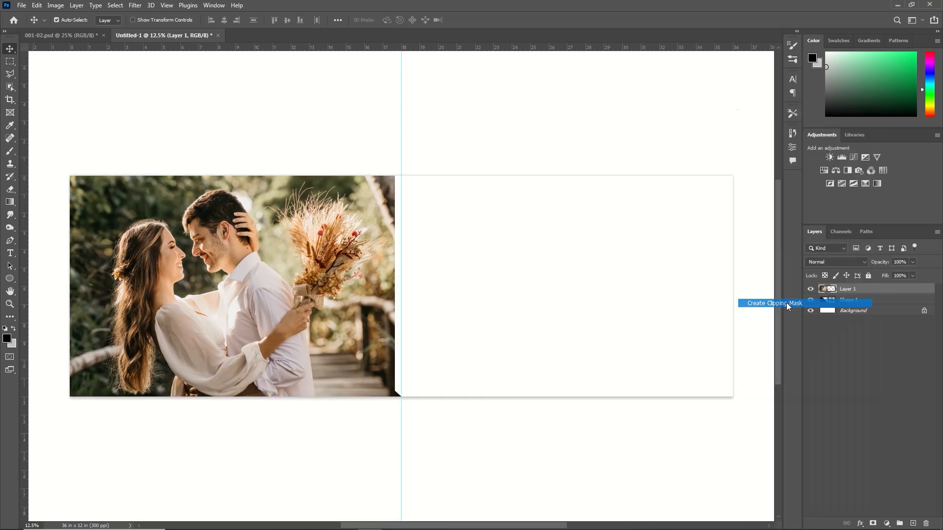
pyautogui.press('ctrl')
# - Flip the photo horizontally, enlarge it to about 119%, rotate it about 29° clockwise and fit the couple inside the shape
pyautogui.hotkey('ctrl', 't')
pyautogui.rightClick(228, 296)
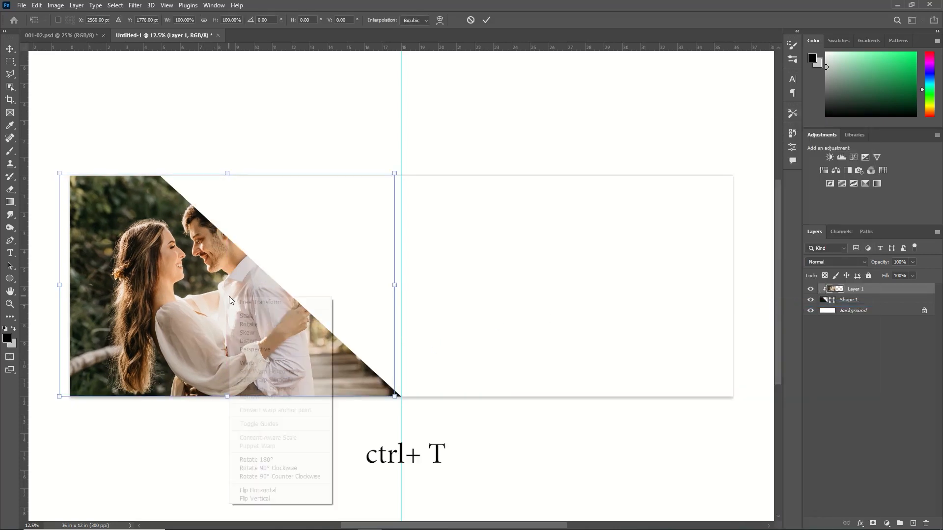
pyautogui.click(275, 490)
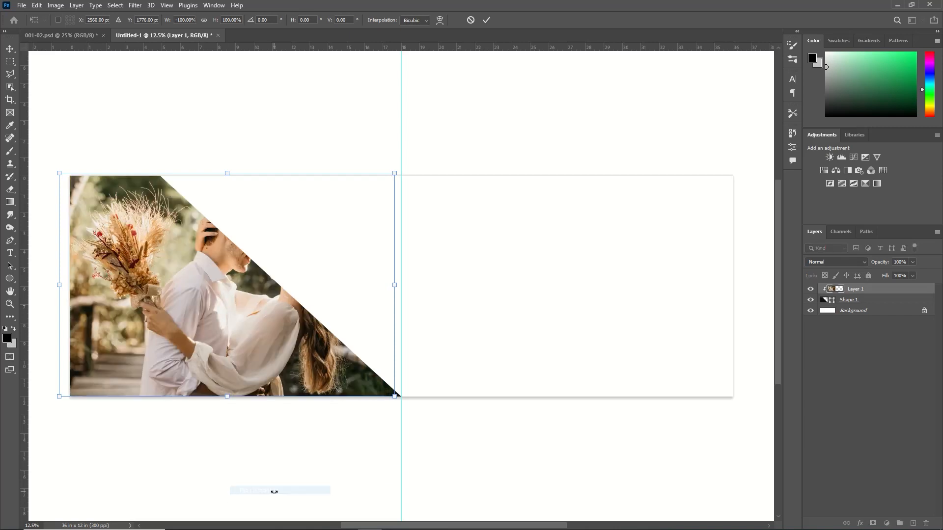
pyautogui.moveTo(402, 167); pyautogui.dragTo(283, 303)
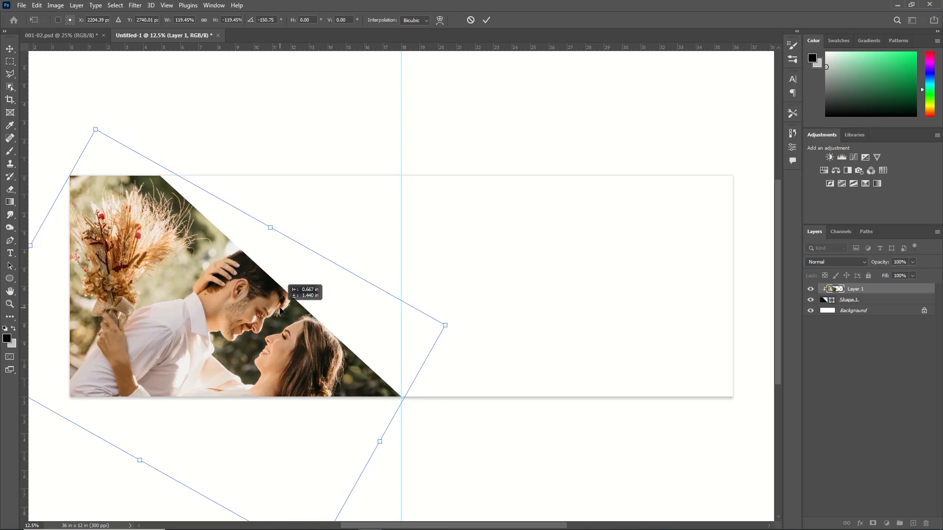
pyautogui.click(486, 19)
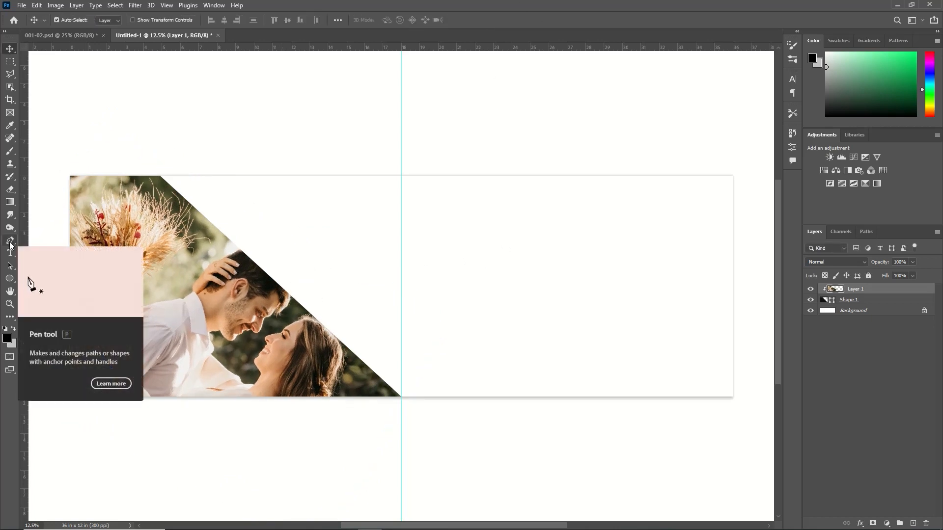
# - Draw a narrow, tapering diagonal stripe with the Pen tool just beyond the photo's slanted edge, leaving a thin gap
pyautogui.click(10, 241)
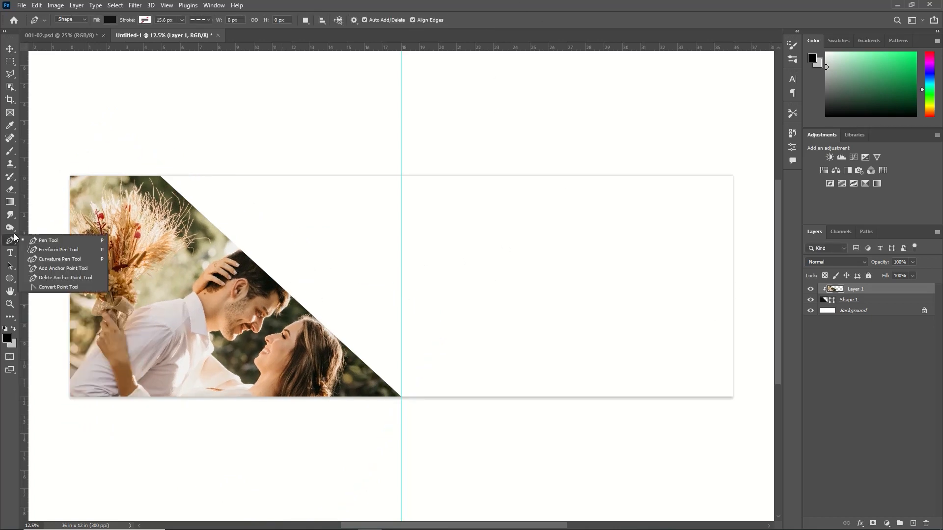
pyautogui.click(43, 241)
pyautogui.click(181, 169)
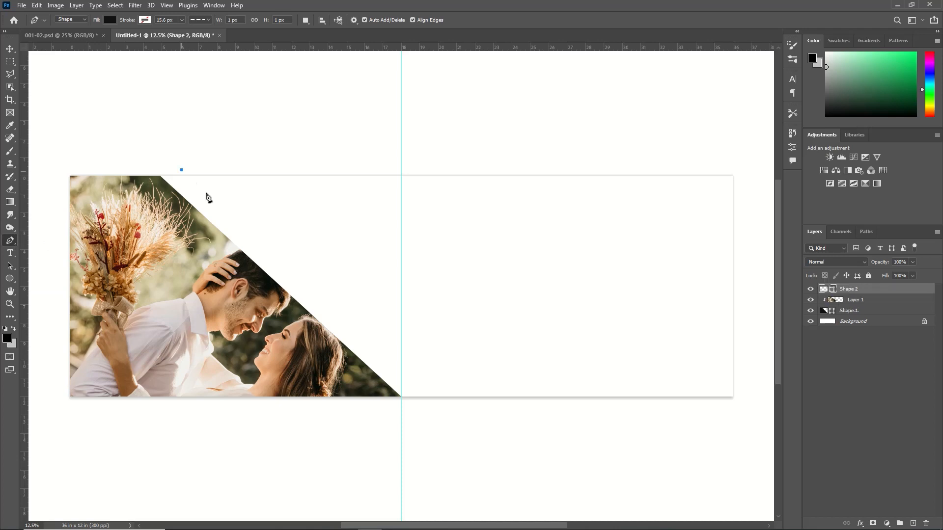
pyautogui.click(407, 398)
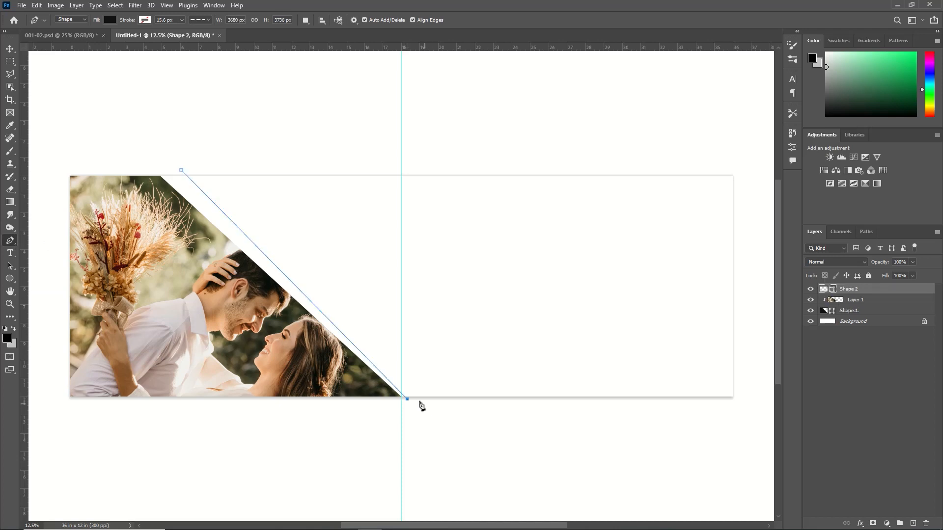
pyautogui.click(413, 398)
pyautogui.click(207, 171)
pyautogui.click(182, 170)
pyautogui.press('v')
# - Add a Gradient Overlay to the Shape 2 stripe and set the gradient's first colour stop to eb5e12
pyautogui.click(847, 310)
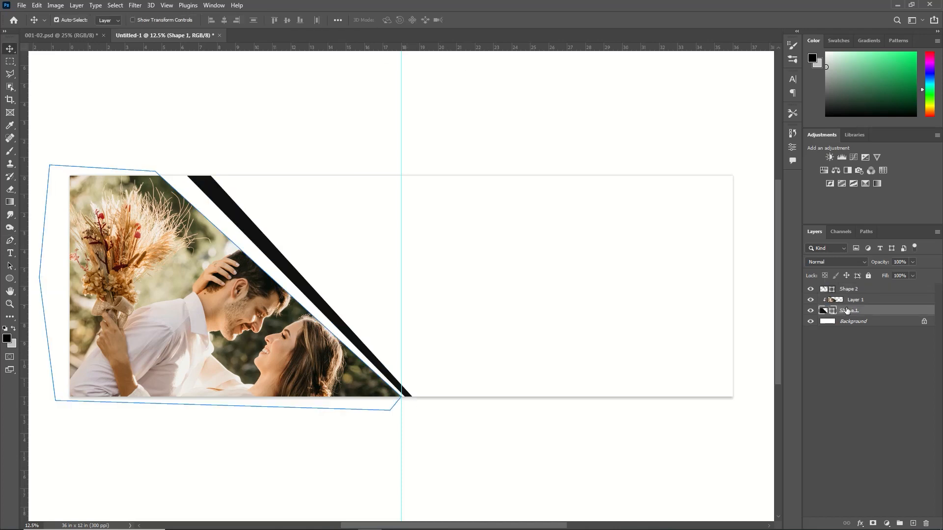
pyautogui.click(846, 291)
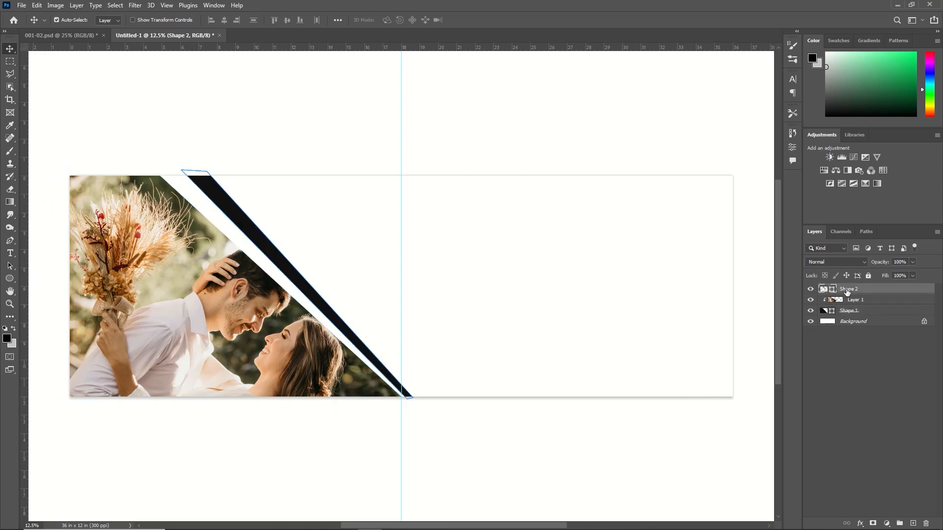
pyautogui.doubleClick(880, 290)
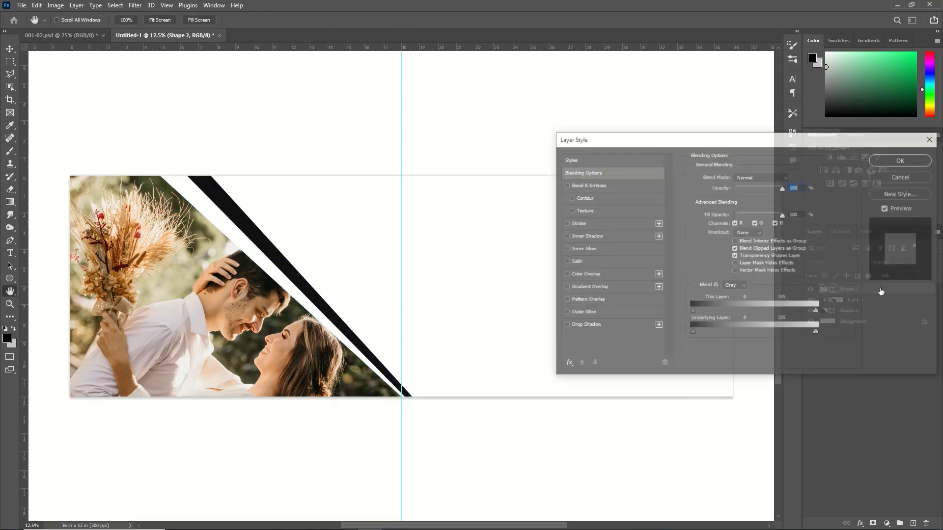
pyautogui.click(618, 289)
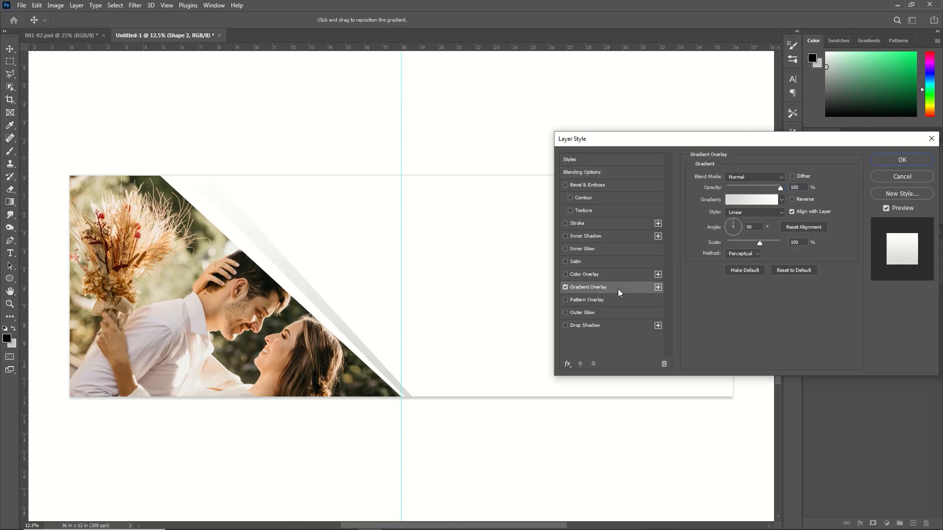
pyautogui.click(752, 199)
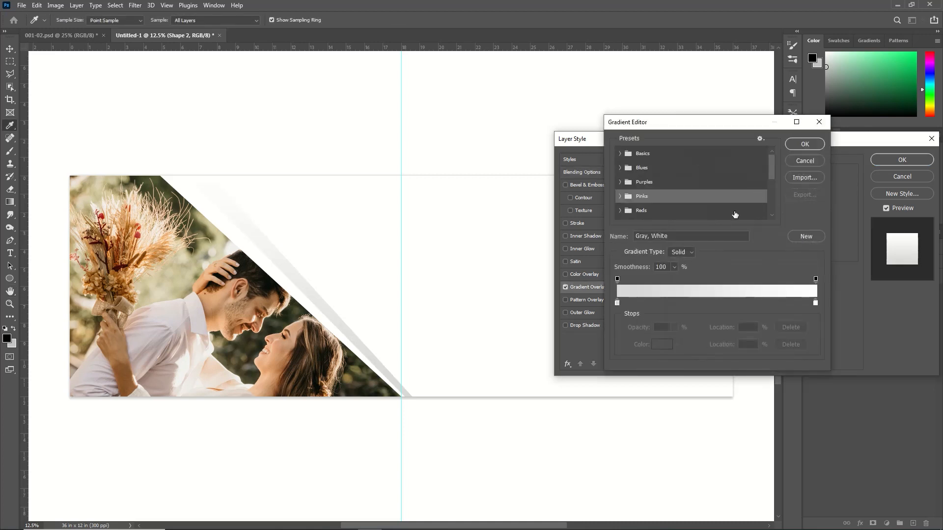
pyautogui.doubleClick(617, 302)
pyautogui.write('eb5e12')
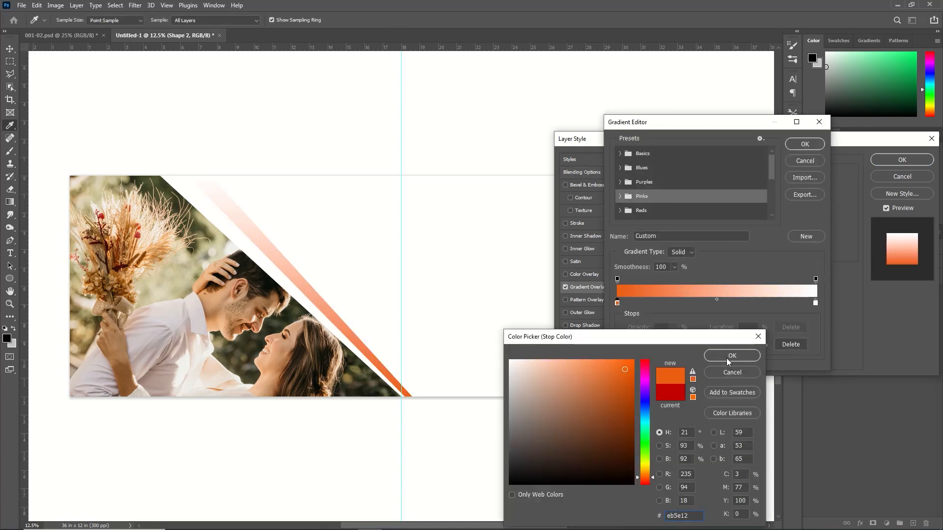
pyautogui.click(727, 357)
# - Set the stripe gradient's end colour stop to ee2a2a and apply the layer style
pyautogui.doubleClick(816, 301)
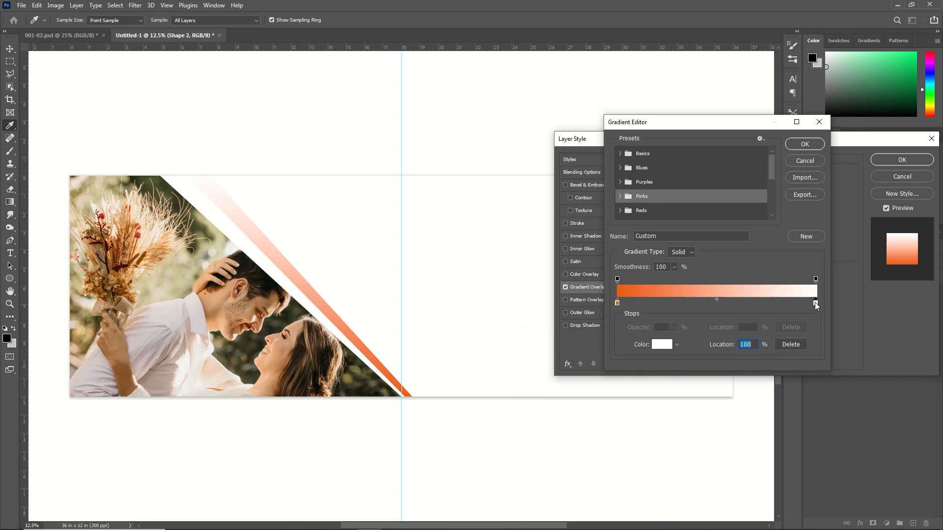
pyautogui.write('ee2a2a')
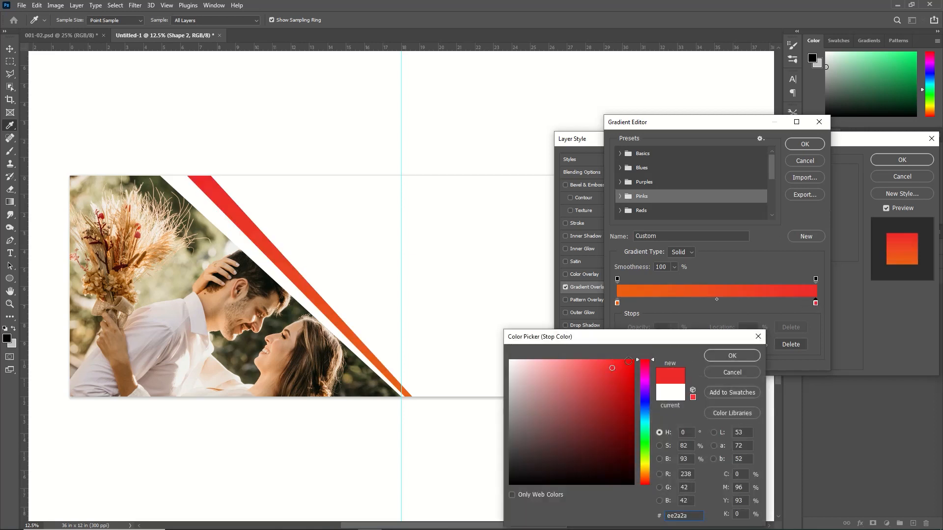
pyautogui.click(714, 355)
pyautogui.click(803, 146)
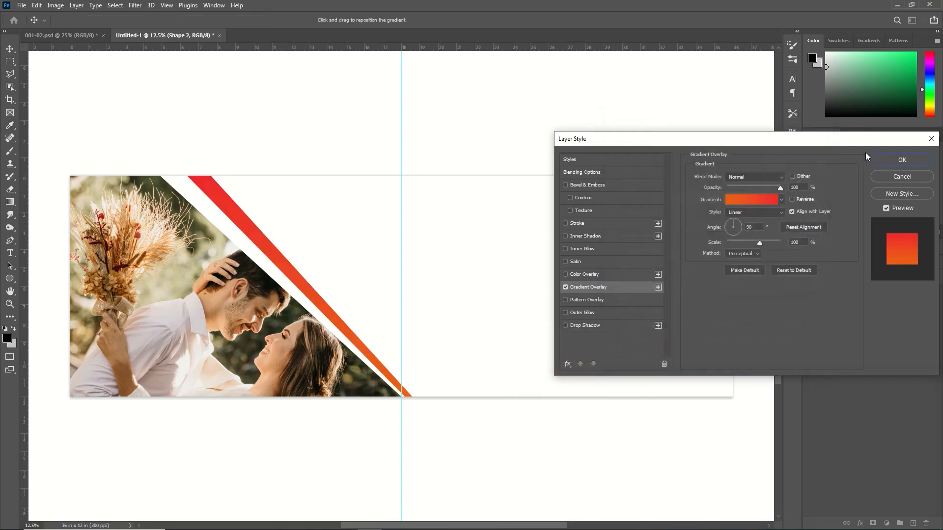
pyautogui.click(885, 159)
# - Duplicate the Shape 1 layer that holds the clipped photo
pyautogui.press('v')
pyautogui.click(262, 239)
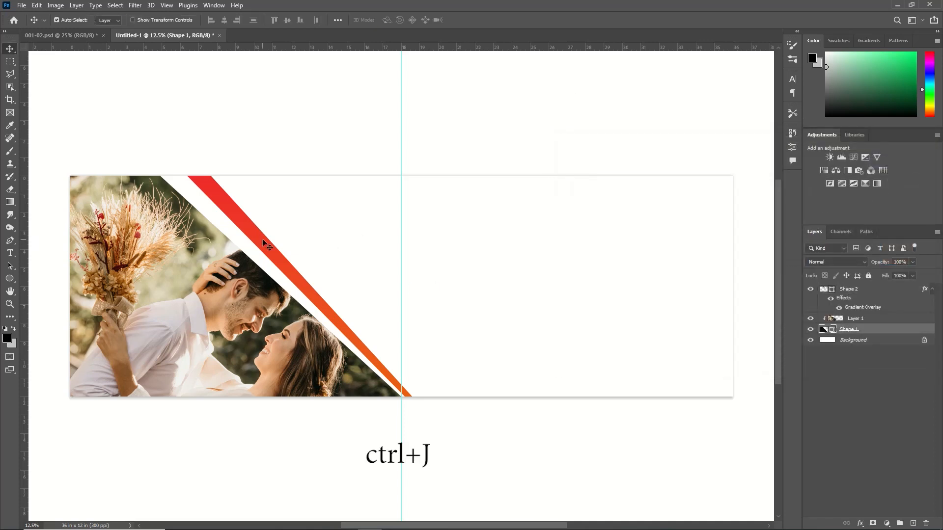
pyautogui.hotkey('ctrl', 'j')
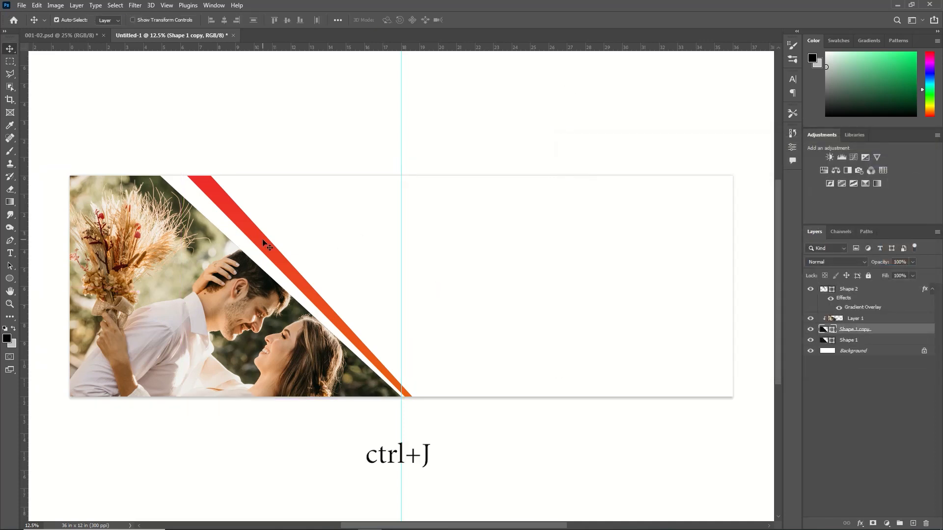
# - Shift the lower Shape 1 up and to the right and rotate it about 2.9° clockwise to fill the gap beside the stripe
pyautogui.click(839, 341)
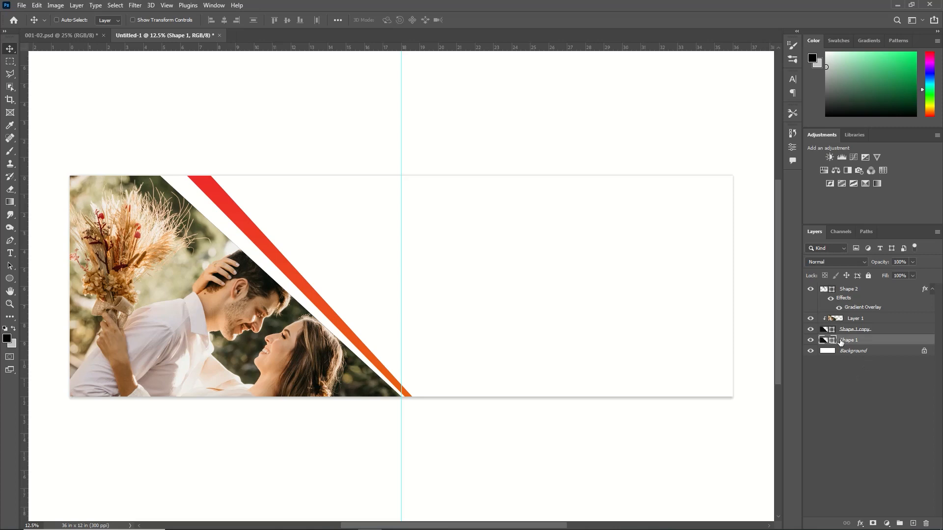
pyautogui.hotkey('ctrl', 't')
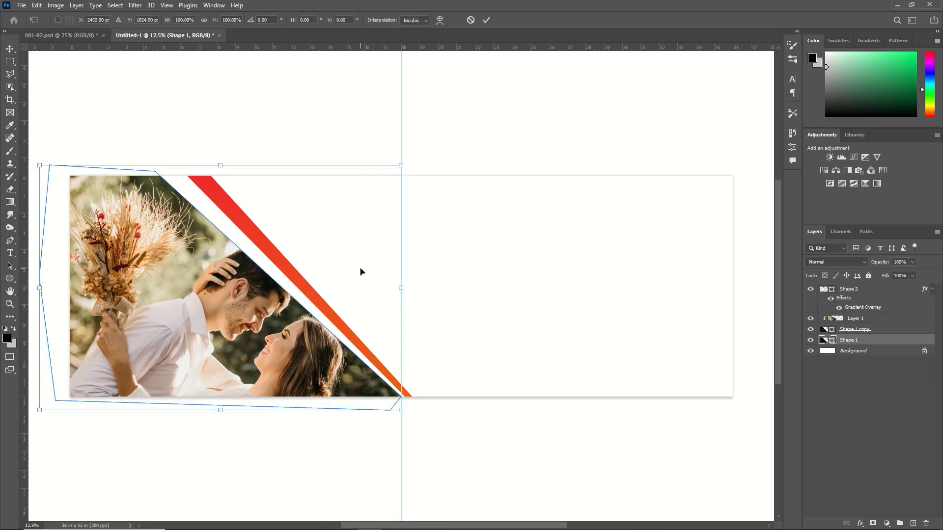
pyautogui.press('Up')
pyautogui.press('Up')
pyautogui.press('Up')
pyautogui.press('Right')
pyautogui.press('Right')
pyautogui.press('Right')
pyautogui.press('Right')
pyautogui.press('Right')
pyautogui.press('Right')
pyautogui.press('Right')
pyautogui.press('Right')
pyautogui.press('Right')
pyautogui.press('Right')
pyautogui.press('Right')
pyautogui.press('Right')
pyautogui.press('Right')
pyautogui.press('Right')
pyautogui.press('Right')
pyautogui.press('Right')
pyautogui.moveTo(419, 142); pyautogui.dragTo(515, 112)
pyautogui.press('Up')
pyautogui.press('Up')
pyautogui.press('Up')
pyautogui.press('Up')
pyautogui.press('Up')
pyautogui.press('Up')
pyautogui.press('Up')
pyautogui.press('Up')
pyautogui.press('Up')
pyautogui.press('Up')
pyautogui.press('Up')
pyautogui.press('Up')
pyautogui.press('Up')
pyautogui.press('Up')
pyautogui.press('Up')
pyautogui.press('Up')
pyautogui.press('Up')
pyautogui.press('Up')
pyautogui.press('Up')
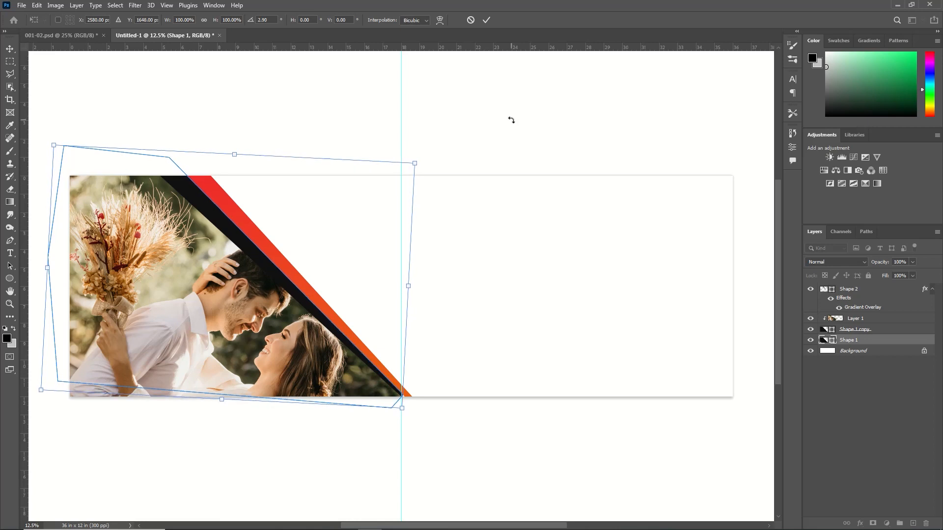
pyautogui.click(486, 20)
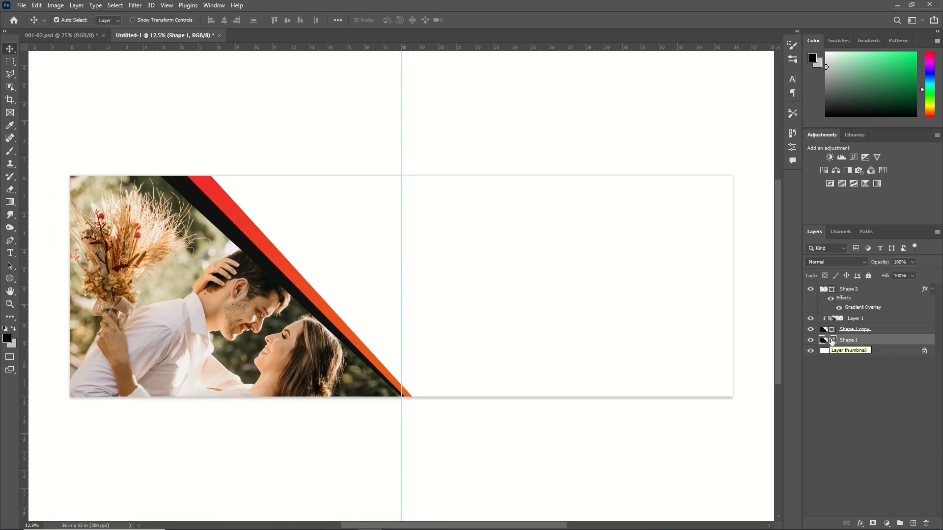
# - Change the fill colour of the lower Shape 1 beside the stripe to white ffffff
pyautogui.doubleClick(830, 340)
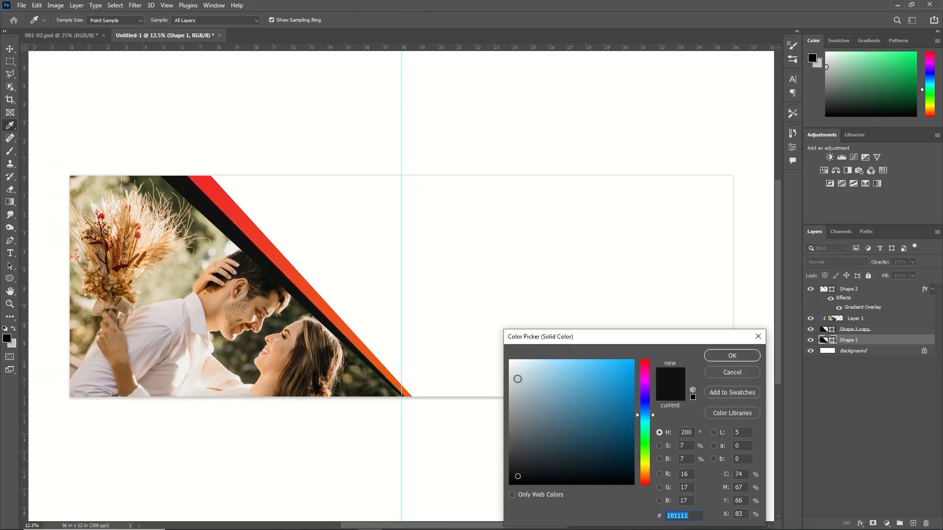
pyautogui.click(492, 289)
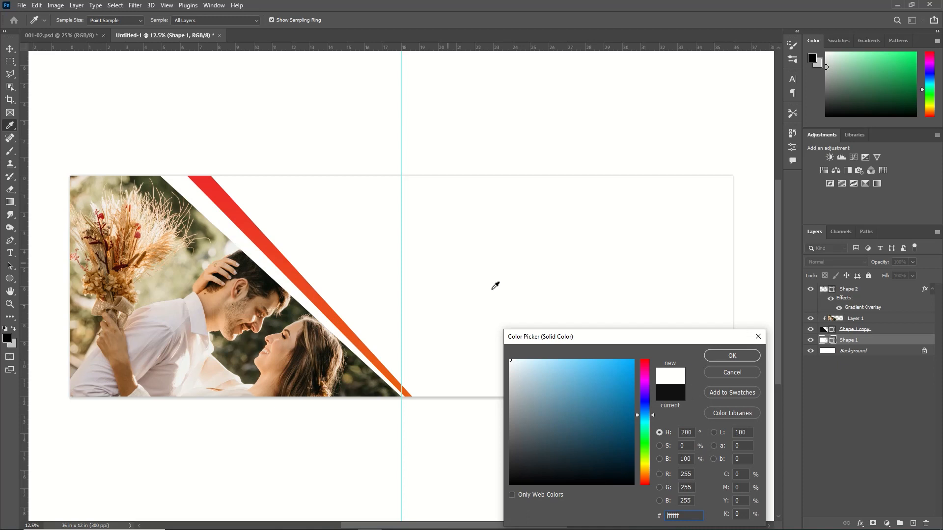
pyautogui.click(727, 355)
# - Draw a circle about 2192 px in diameter across the diagonal stripe with the Ellipse tool
pyautogui.rightClick(10, 279)
pyautogui.click(55, 290)
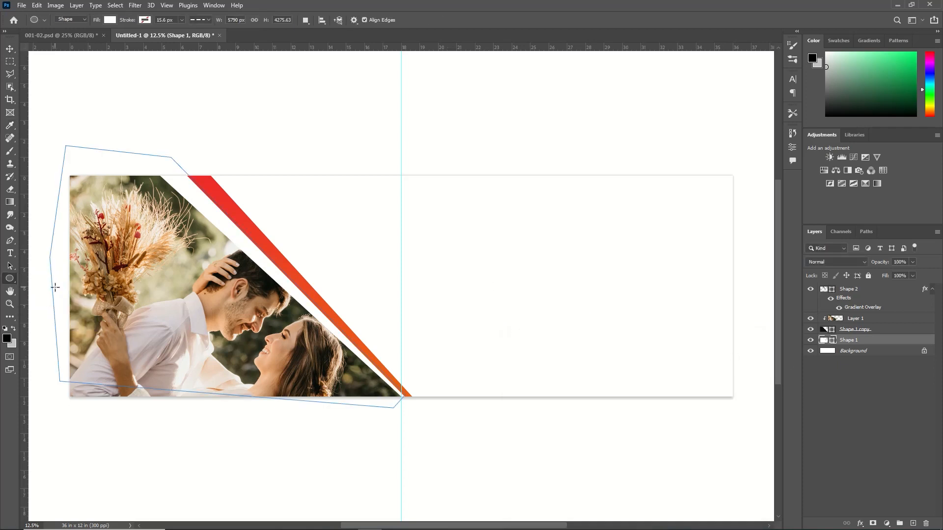
pyautogui.moveTo(183, 203); pyautogui.dragTo(533, 337)
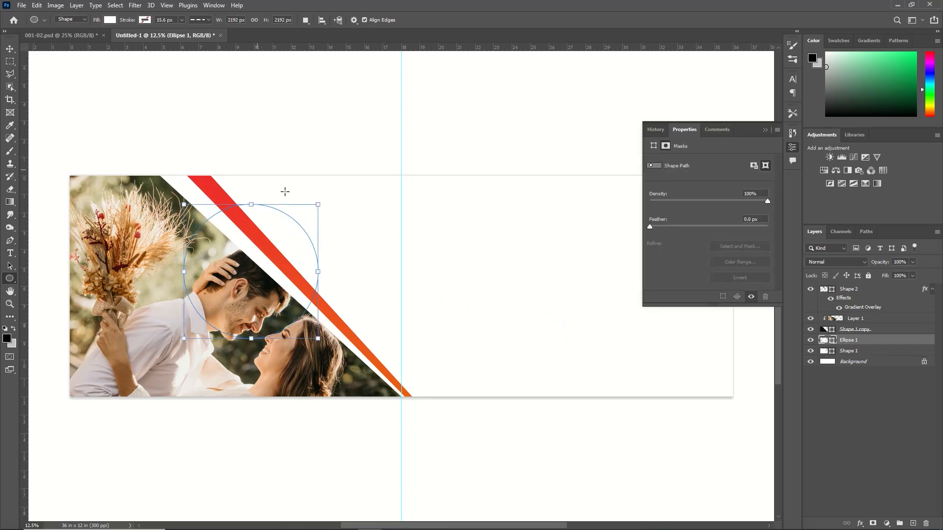
pyautogui.click(764, 130)
# - Fill the circle with near-black and move the Shape 2 stripe layer beneath Ellipse 1
pyautogui.click(110, 20)
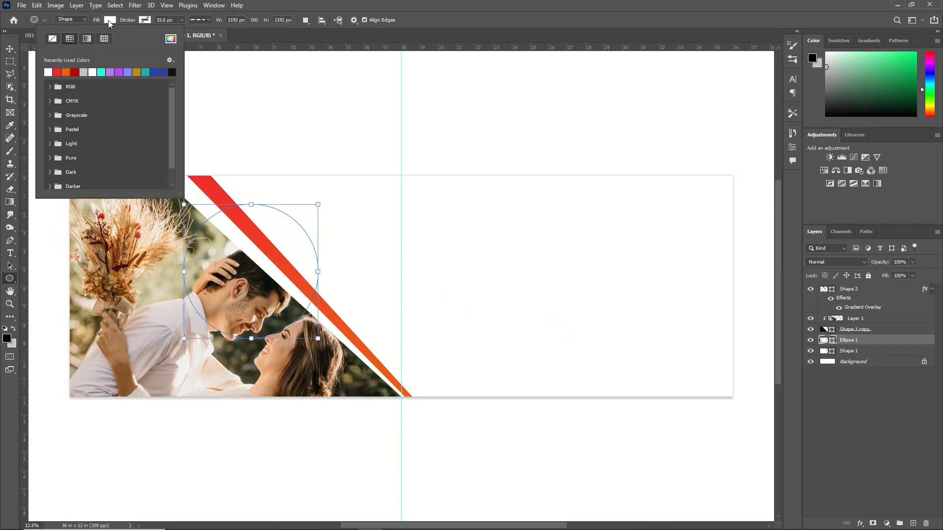
pyautogui.click(172, 71)
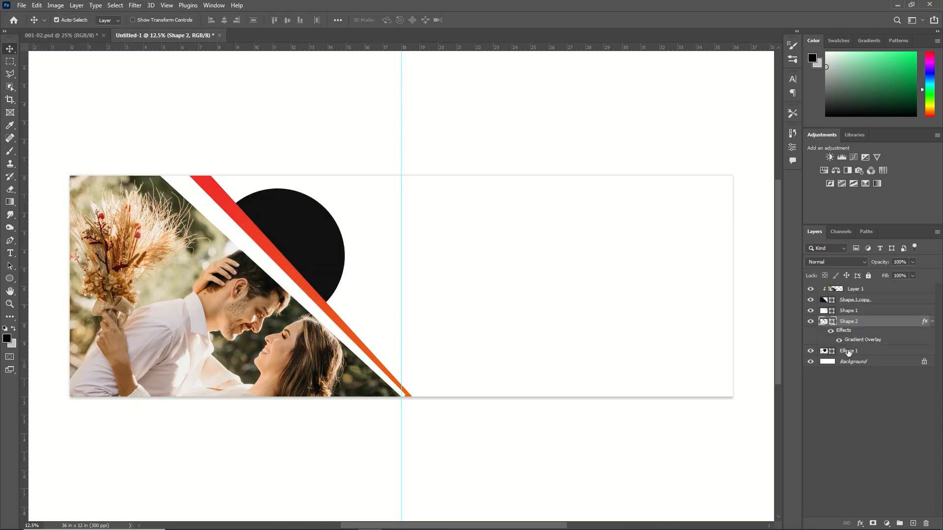
pyautogui.moveTo(847, 321); pyautogui.dragTo(848, 344)
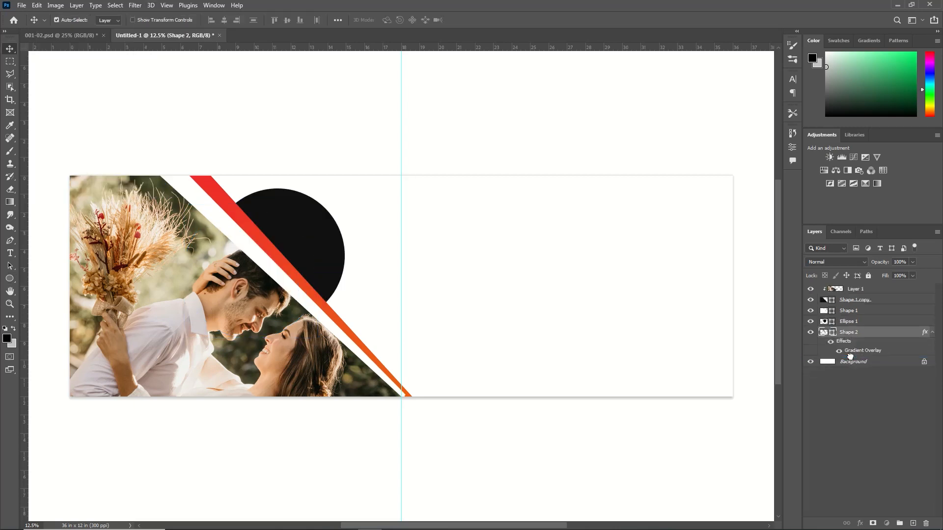
# - Bring the love-3169957_1920 photo into the album spread directly above the Ellipse 1 layer
pyautogui.click(848, 321)
pyautogui.click(21, 5)
pyautogui.click(29, 24)
pyautogui.click(280, 85)
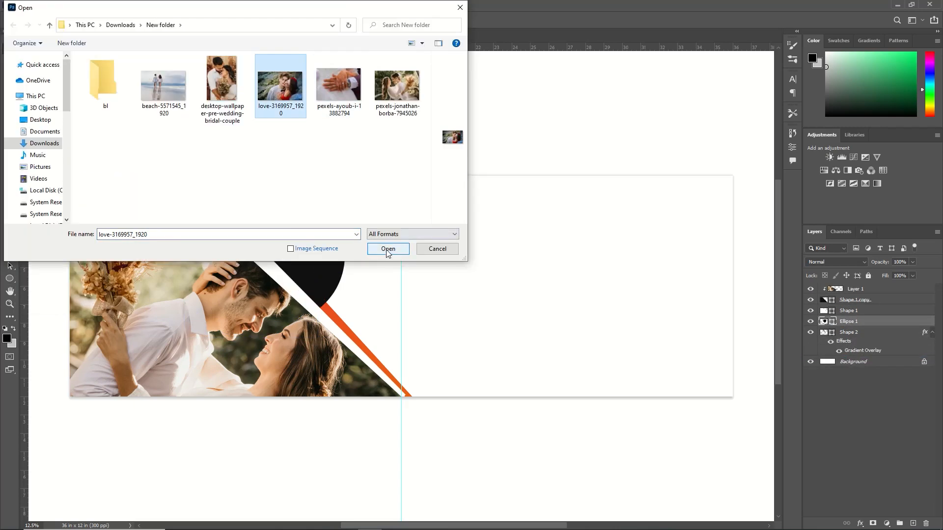
pyautogui.click(387, 249)
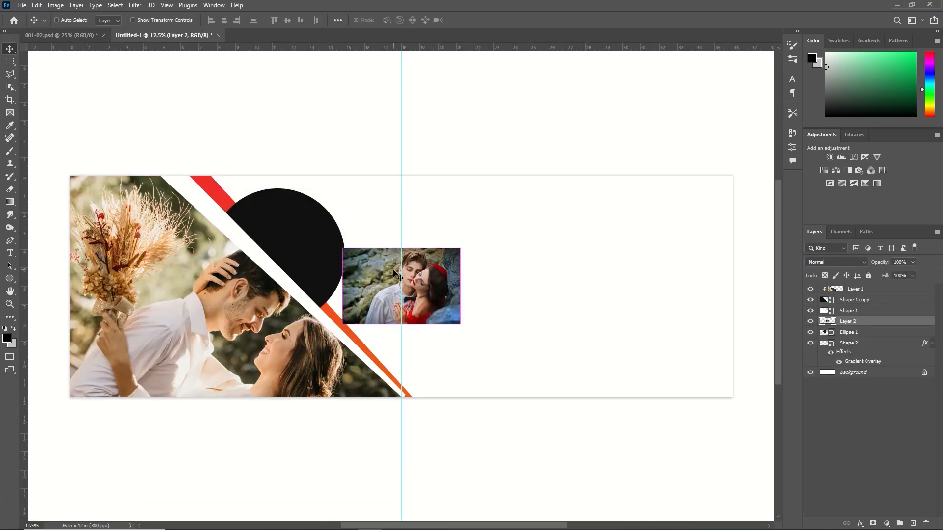
# - Fit the photo over the circle at about 132% scale and 24° clockwise rotation, and clip it to Ellipse 1
pyautogui.hotkey('ctrl', 't')
pyautogui.moveTo(393, 270); pyautogui.dragTo(261, 199)
pyautogui.moveTo(328, 255); pyautogui.dragTo(364, 284)
pyautogui.moveTo(382, 186); pyautogui.dragTo(396, 224)
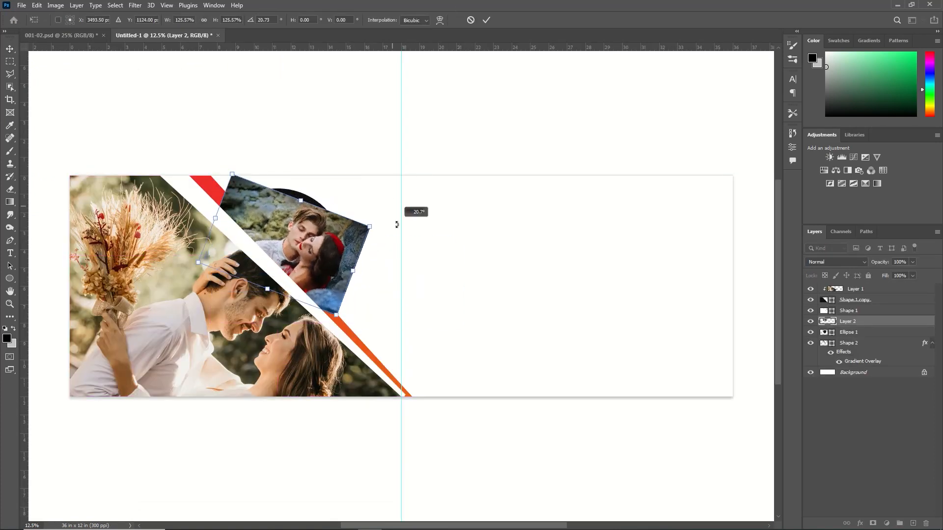
pyautogui.moveTo(332, 291); pyautogui.dragTo(324, 288)
pyautogui.moveTo(392, 216); pyautogui.dragTo(396, 223)
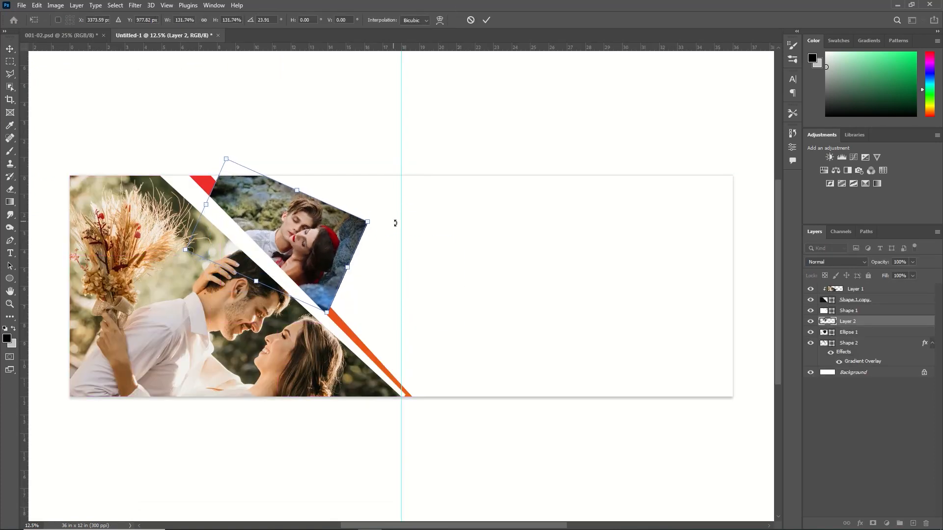
pyautogui.press('Return')
pyautogui.rightClick(872, 321)
pyautogui.click(790, 303)
# - Duplicate Ellipse 1 and enlarge the lower ellipse on all sides to form a ring around the circular photo
pyautogui.click(849, 333)
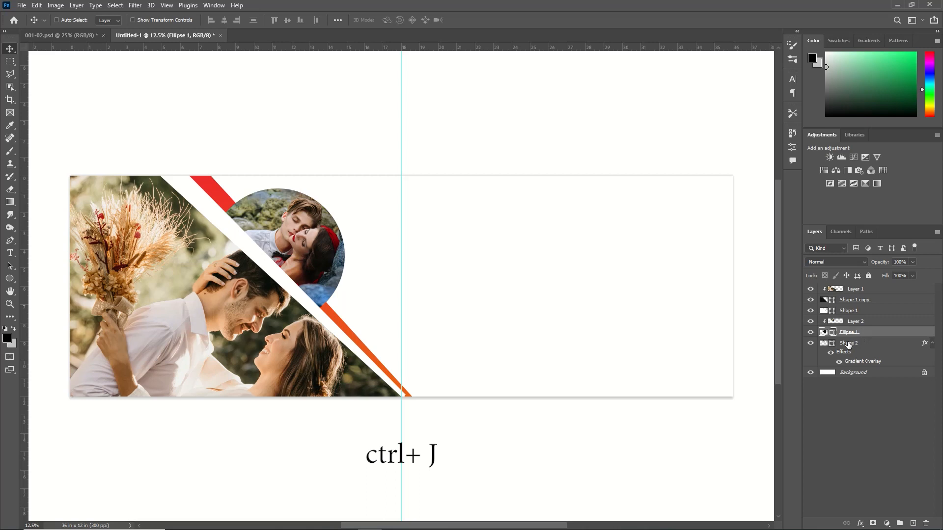
pyautogui.hotkey('ctrl', 'j')
pyautogui.click(842, 343)
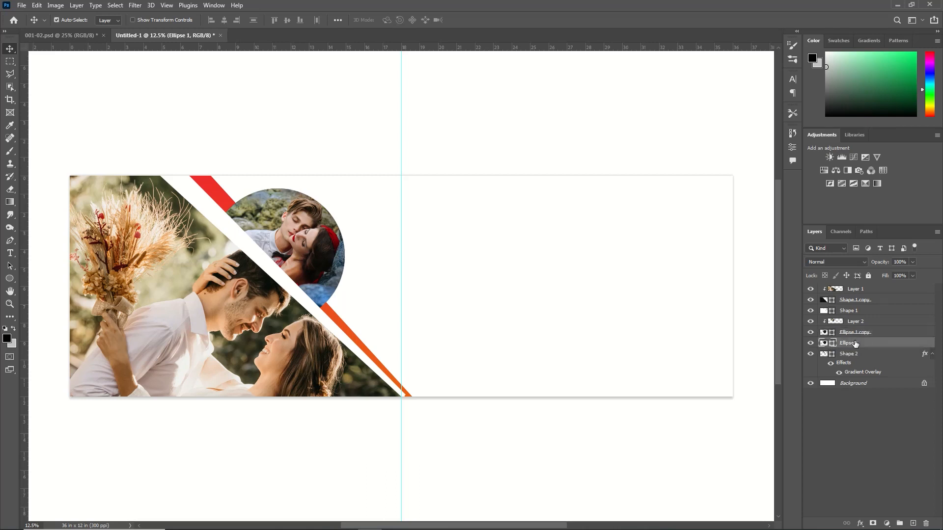
pyautogui.hotkey('ctrl', 't')
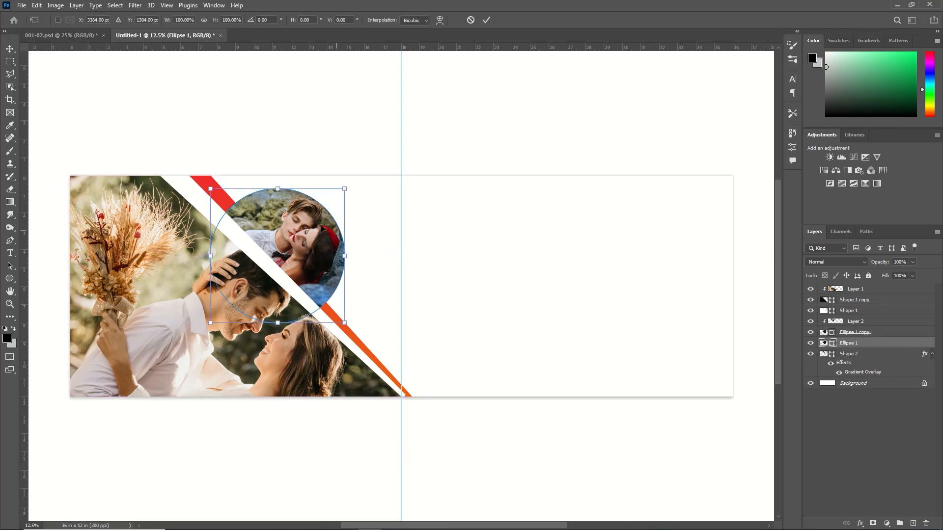
pyautogui.moveTo(345, 256); pyautogui.dragTo(352, 255)
pyautogui.moveTo(283, 186); pyautogui.dragTo(283, 181)
pyautogui.moveTo(211, 252); pyautogui.dragTo(198, 253)
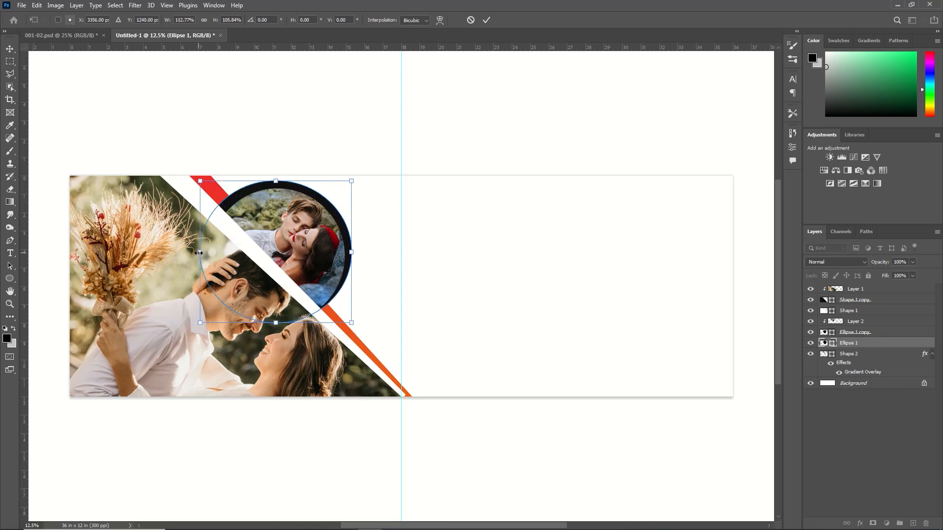
pyautogui.moveTo(277, 324); pyautogui.dragTo(278, 332)
pyautogui.moveTo(352, 257); pyautogui.dragTo(354, 257)
pyautogui.click(485, 20)
# - Add a Gradient Overlay to the lower Ellipse 1 and change its first colour stop to yellow
pyautogui.doubleClick(881, 343)
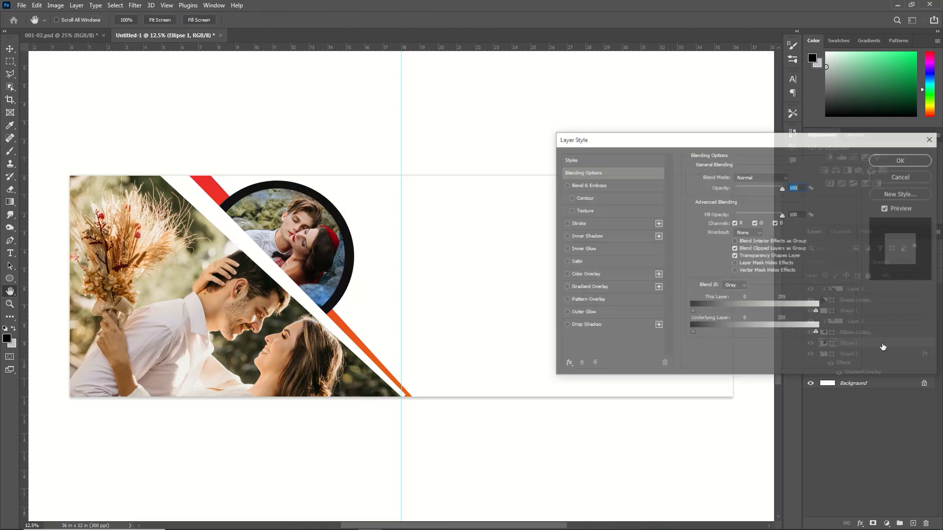
pyautogui.click(603, 288)
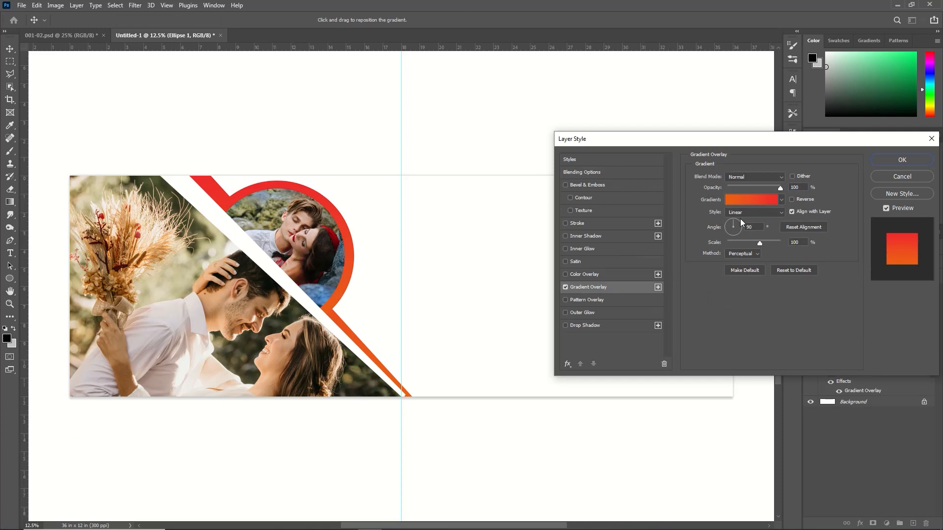
pyautogui.click(755, 202)
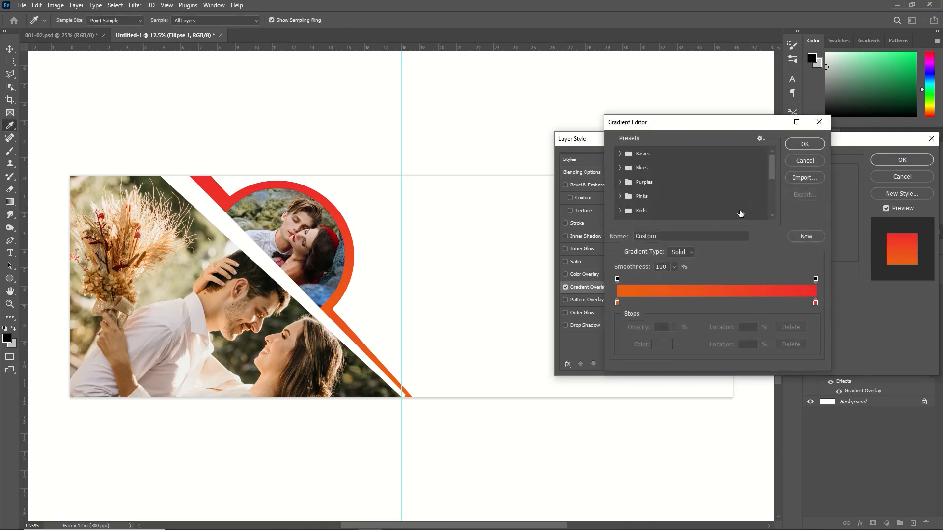
pyautogui.click(616, 303)
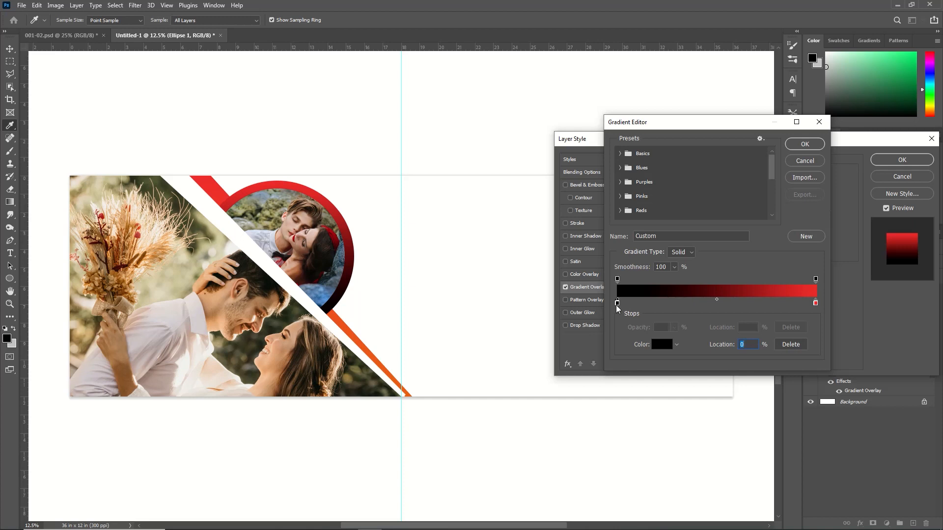
pyautogui.doubleClick(617, 303)
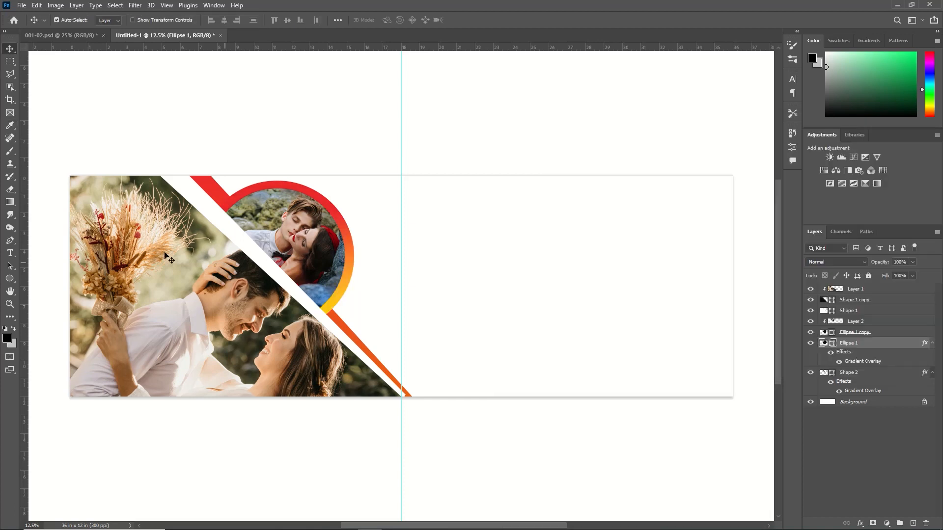
# - Add a Drop Shadow to the white Shape 1 and reduce the shadow's distance
pyautogui.click(245, 256)
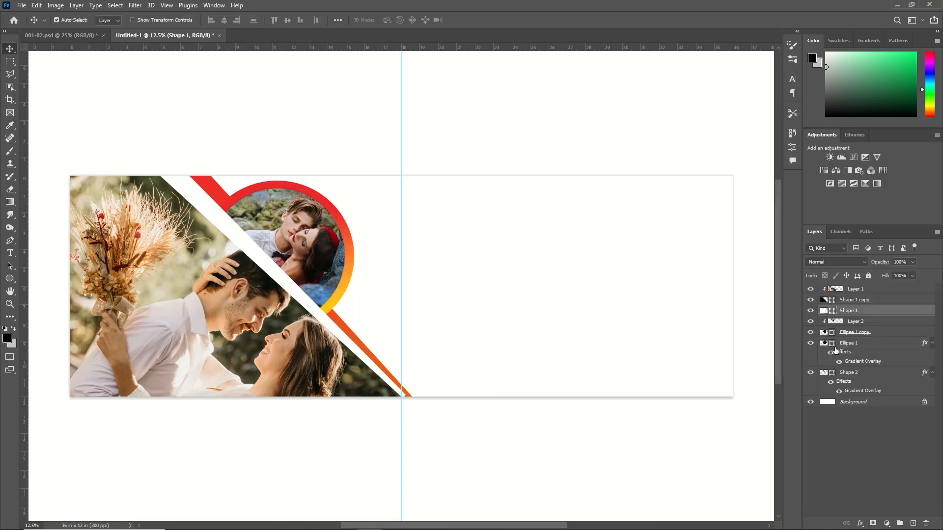
pyautogui.doubleClick(898, 314)
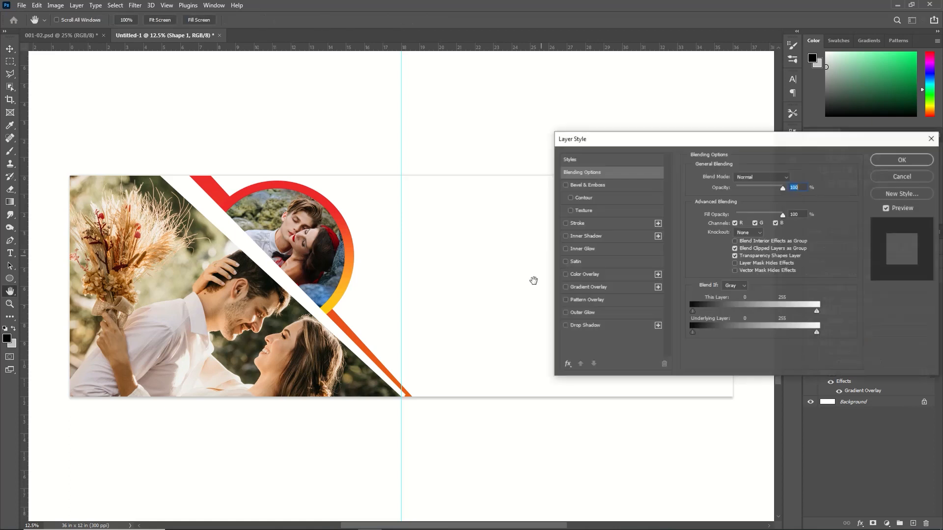
pyautogui.click(612, 326)
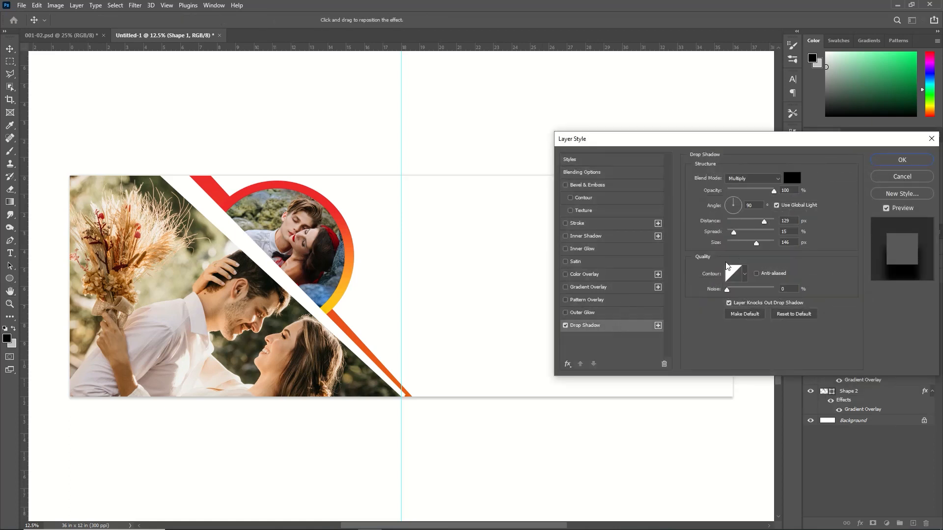
pyautogui.moveTo(764, 225); pyautogui.dragTo(745, 232)
pyautogui.press('Return')
# - Edit the ring's Gradient Overlay to run from red to yellow with the colour midpoint at 85%
pyautogui.doubleClick(863, 361)
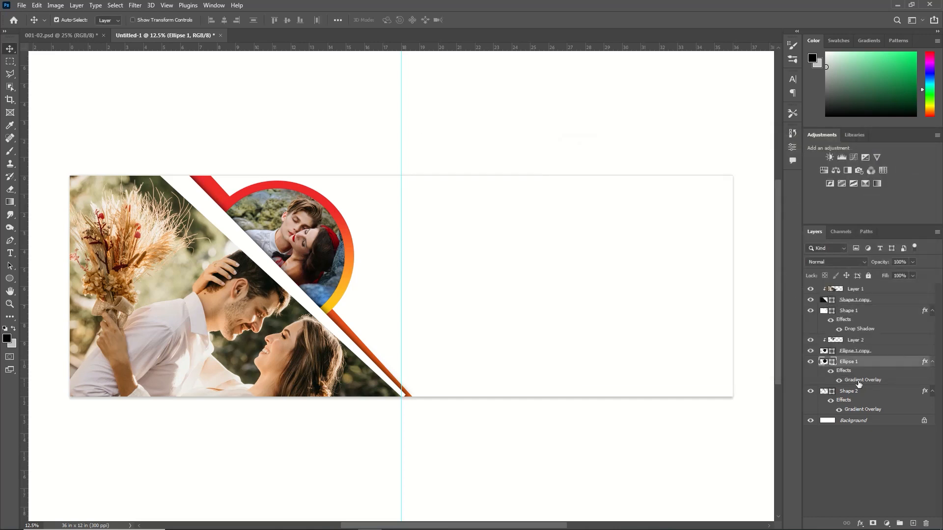
pyautogui.click(743, 200)
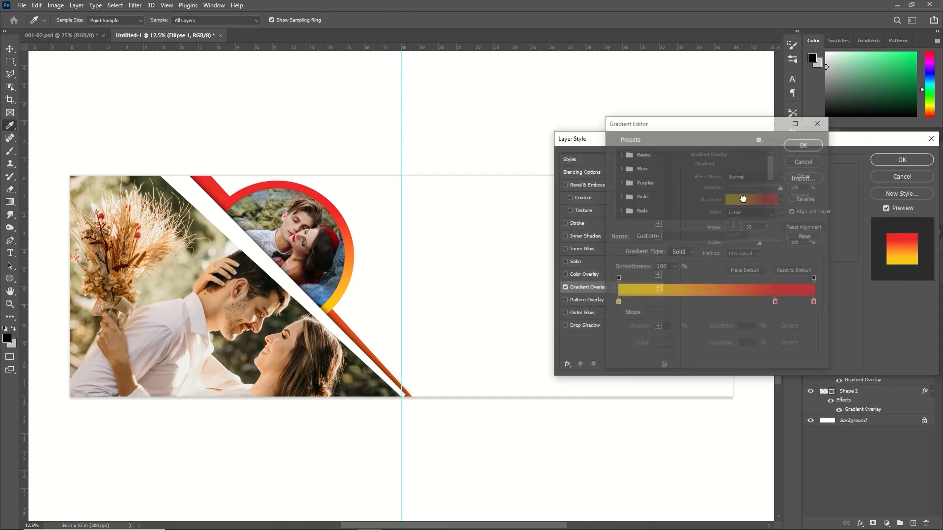
pyautogui.doubleClick(617, 302)
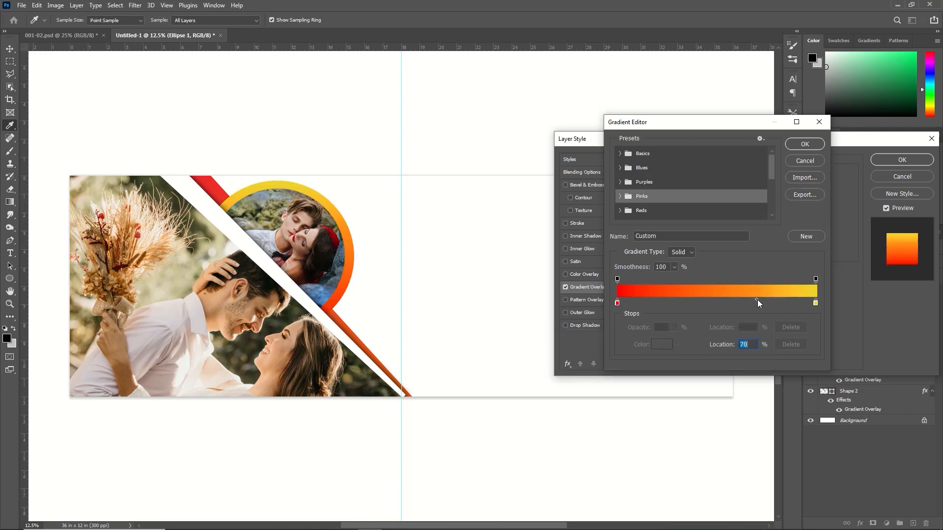
pyautogui.moveTo(756, 299); pyautogui.dragTo(785, 301)
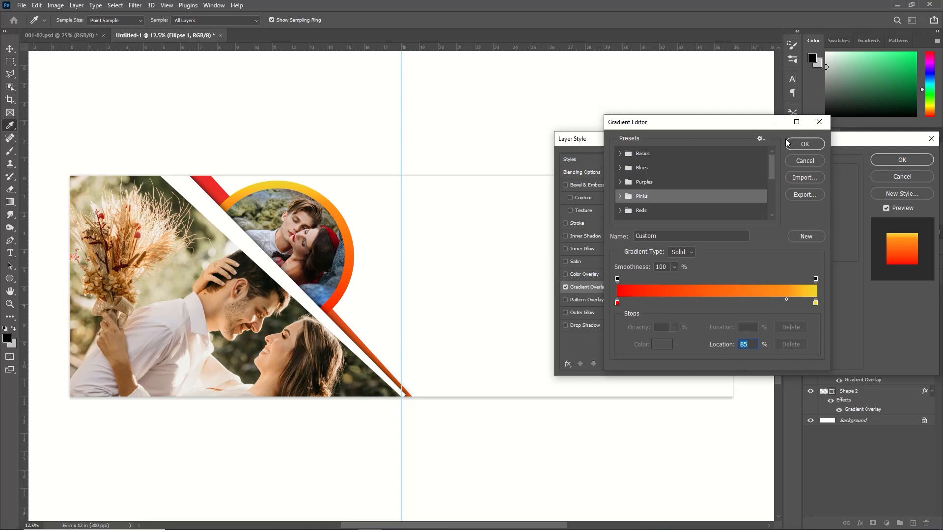
pyautogui.click(805, 144)
pyautogui.click(902, 160)
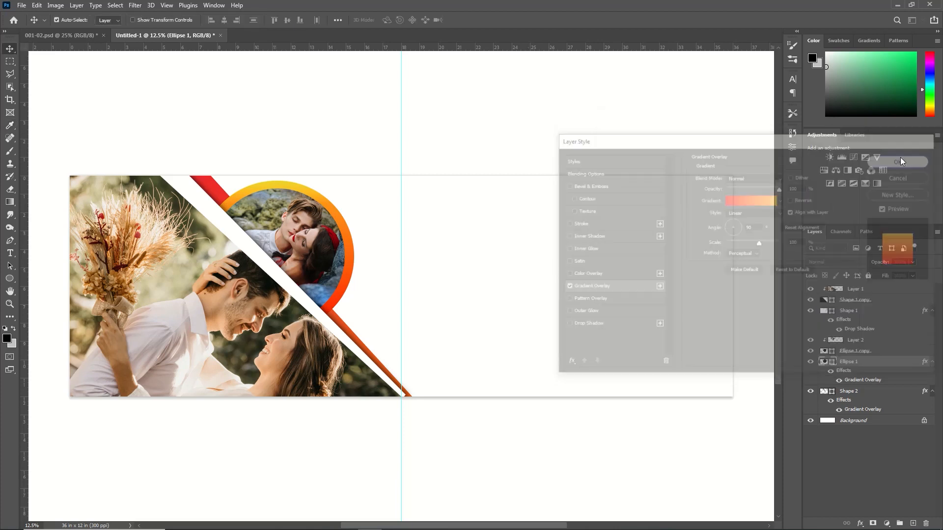
# - Draw a five-cornered Pen shape about 3560 × 3880 px over the spread's upper-right corner and place its layer at the top of the stack
pyautogui.click(10, 241)
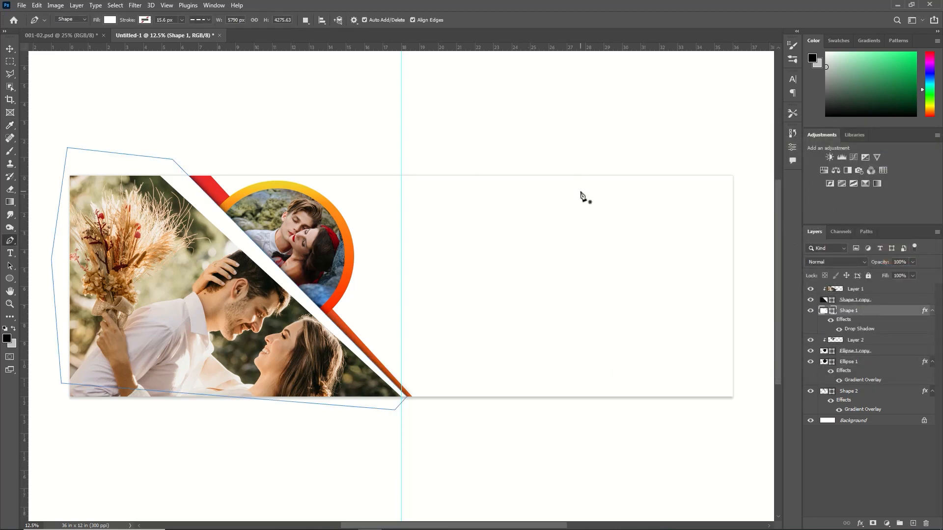
pyautogui.click(569, 173)
pyautogui.click(537, 219)
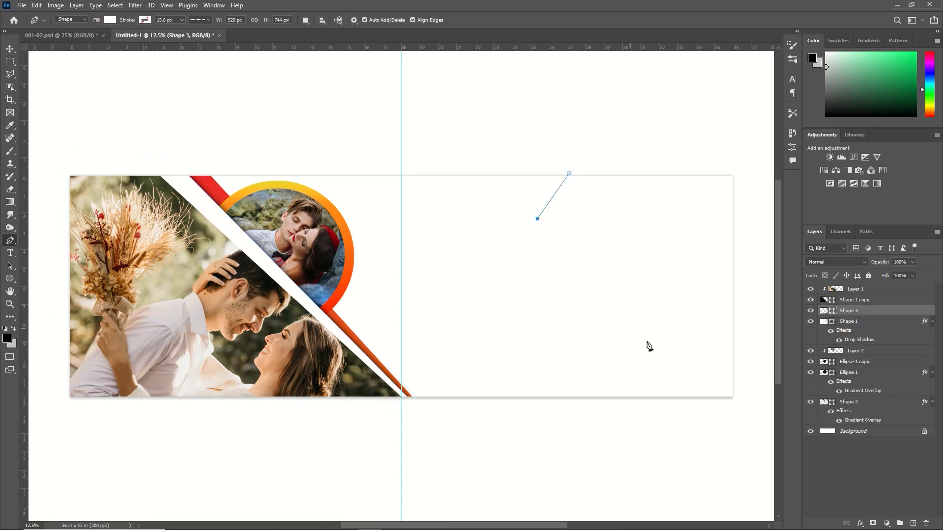
pyautogui.click(737, 370)
pyautogui.click(755, 183)
pyautogui.click(695, 133)
pyautogui.click(568, 173)
pyautogui.moveTo(855, 311); pyautogui.dragTo(861, 295)
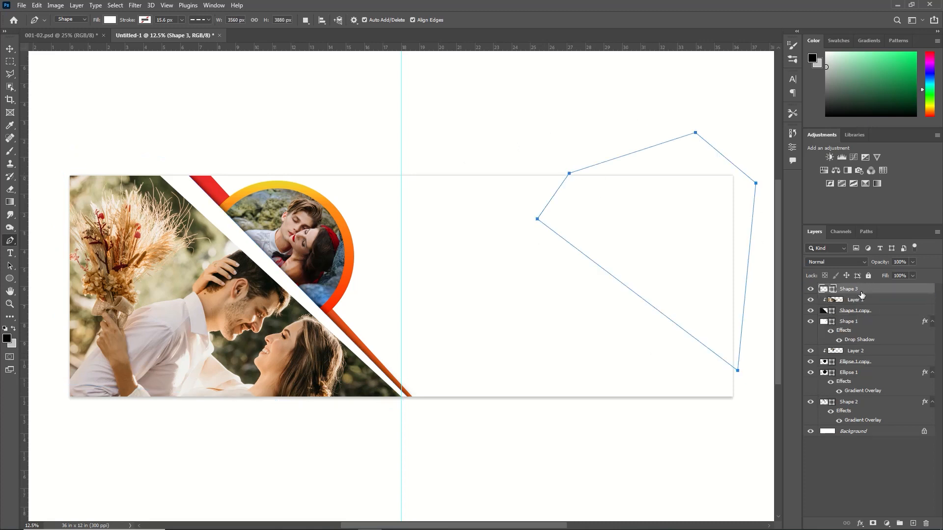
# - Set the fill colour of Shape 3 to black 000000
pyautogui.doubleClick(832, 289)
pyautogui.click(616, 437)
pyautogui.click(644, 473)
pyautogui.click(553, 482)
pyautogui.click(660, 430)
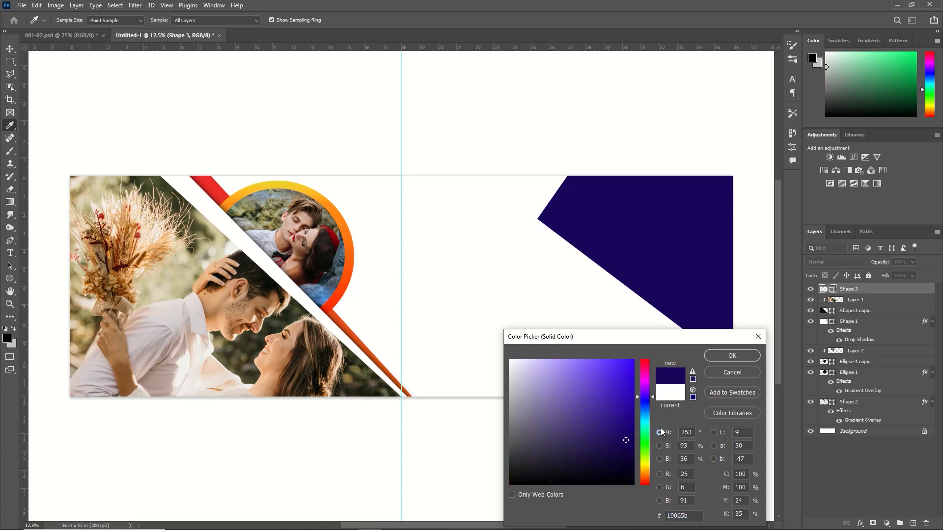
pyautogui.moveTo(540, 374); pyautogui.dragTo(566, 484)
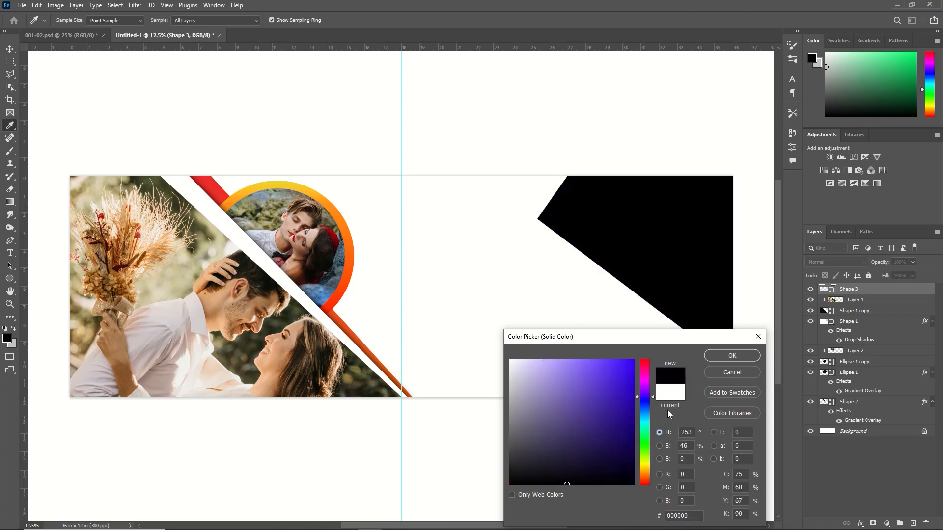
pyautogui.click(755, 354)
# - Open the desktop-wallpaper-pre-wedding-bridal-couple photo
pyautogui.hotkey('ctrl', 'o')
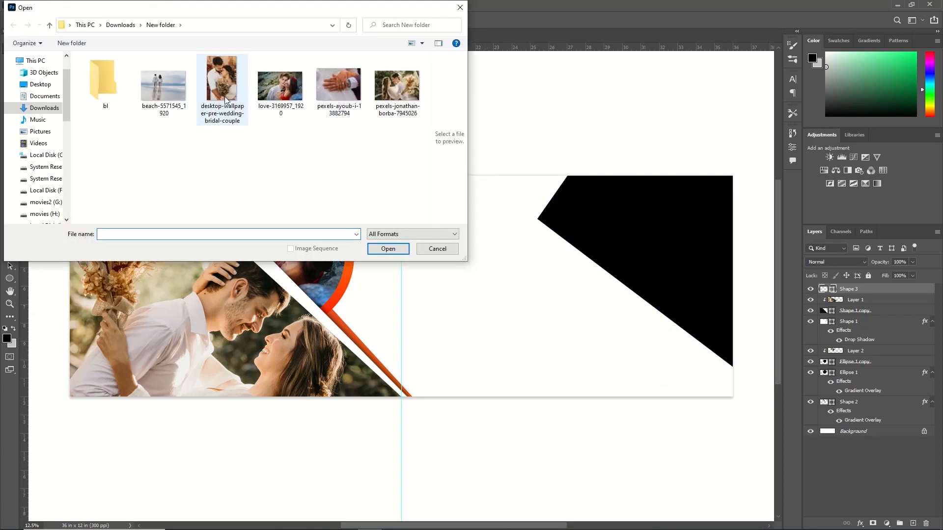
pyautogui.click(225, 98)
pyautogui.click(388, 248)
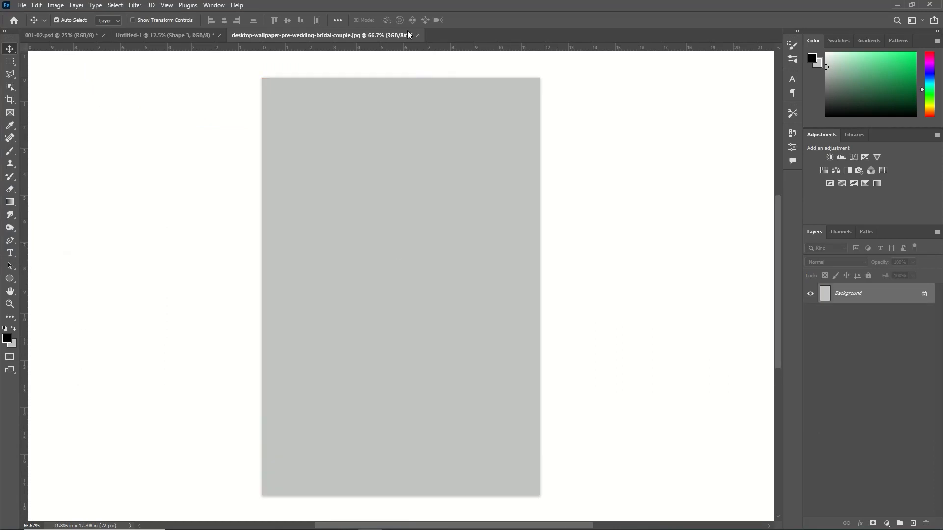
# - Close the source photo file and clip the enlarged, rotated couple photo to Shape 3 at the spread's upper-right corner
pyautogui.click(418, 36)
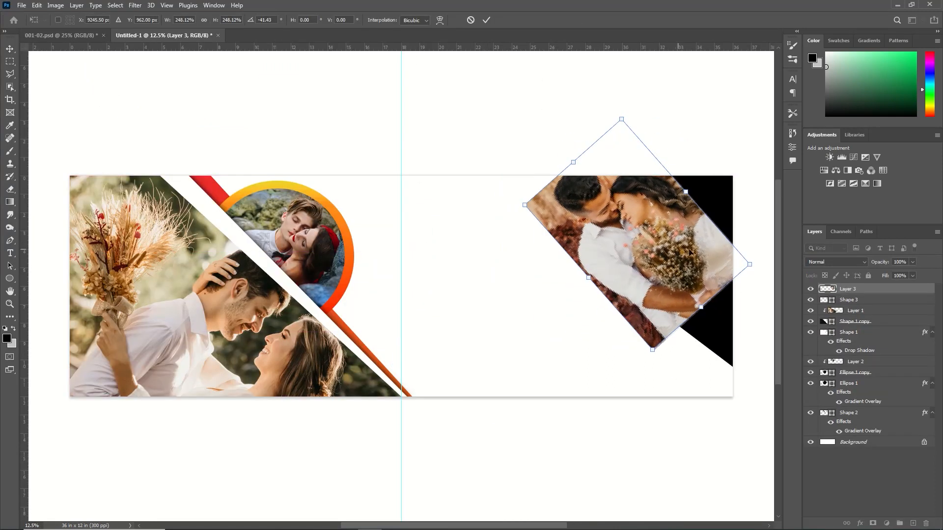
pyautogui.hotkey('ctrl', 'alt', 'g')
pyautogui.press('Return')
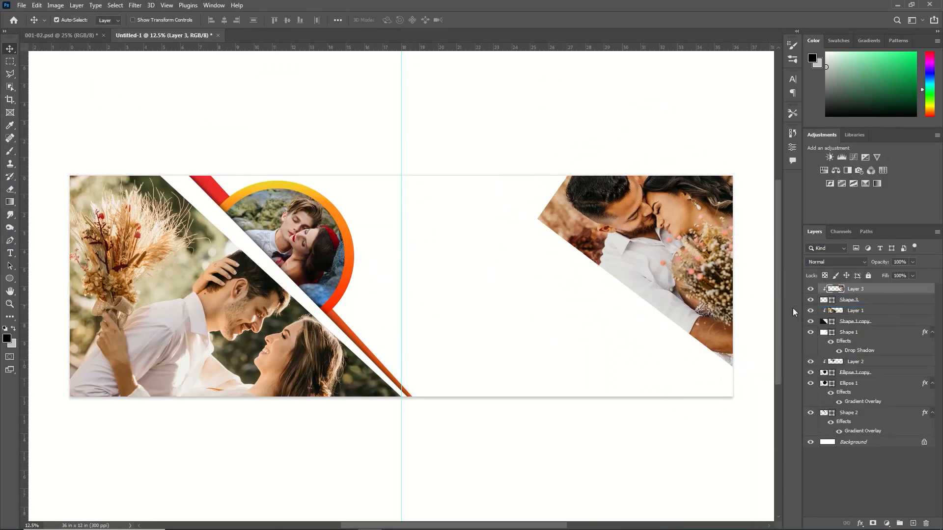
# - Draw a five-cornered Pen shape about 9180 px wide across the spread's centre and lower-right area, and move its layer directly above the Background
pyautogui.click(15, 240)
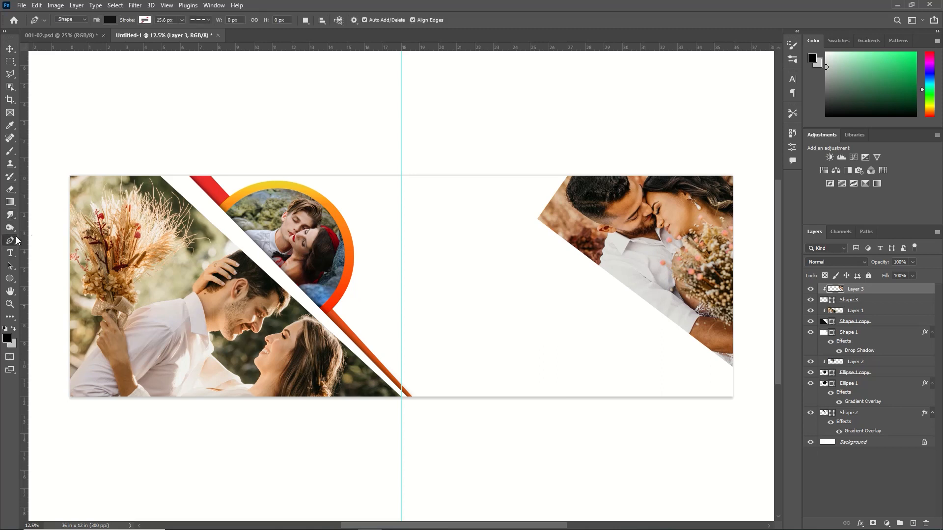
pyautogui.click(198, 166)
pyautogui.click(416, 421)
pyautogui.click(763, 422)
pyautogui.click(761, 330)
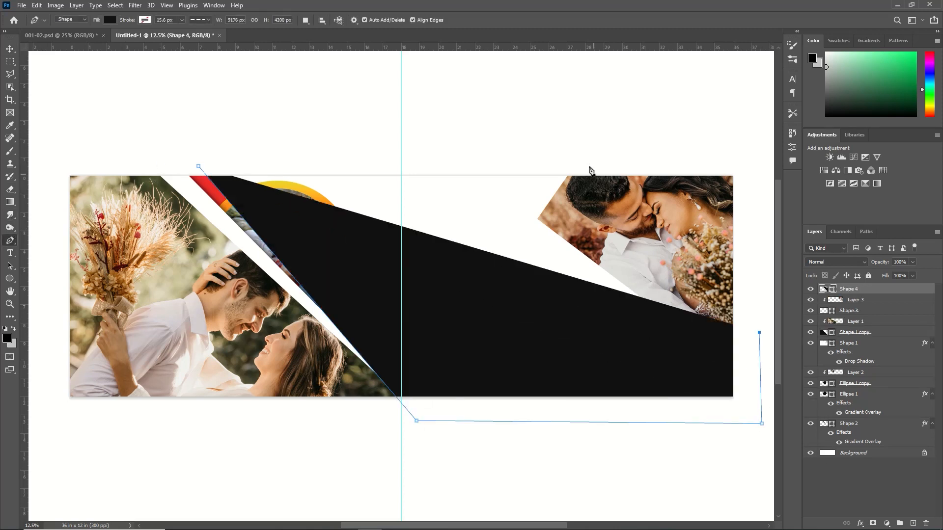
pyautogui.click(587, 158)
pyautogui.click(198, 166)
pyautogui.press('v')
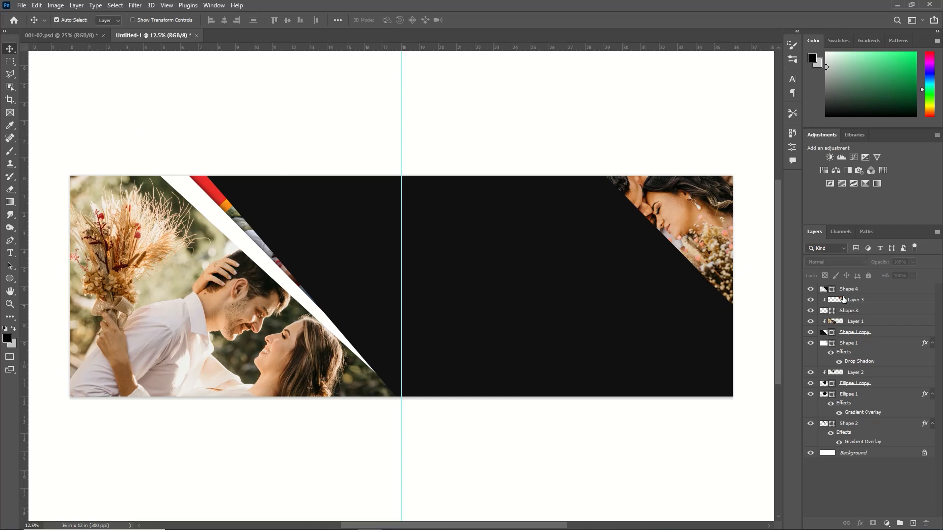
pyautogui.moveTo(860, 292); pyautogui.dragTo(876, 447)
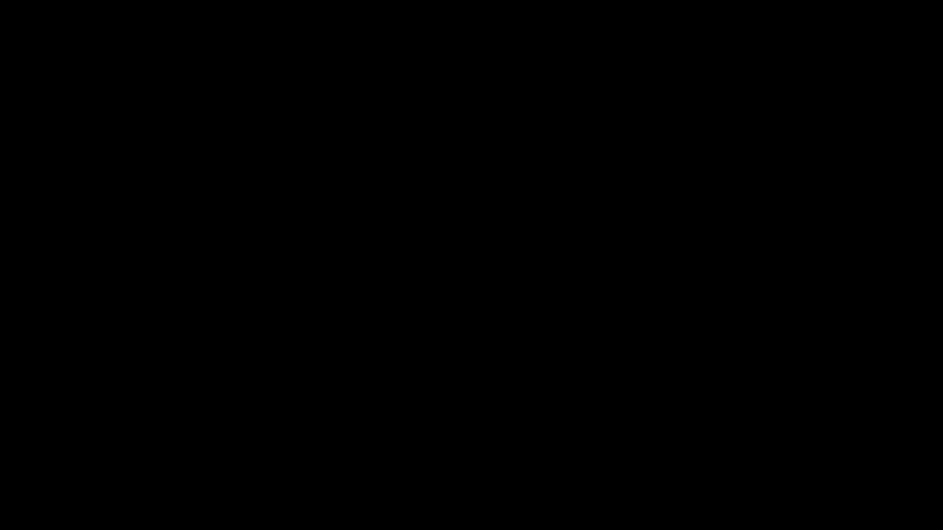
# - Create a white ffffff border behind the upper-right photo by duplicating Shape 3 and recolouring and slightly enlarging the lower shape
pyautogui.click(852, 300)
pyautogui.hotkey('ctrl', 'j')
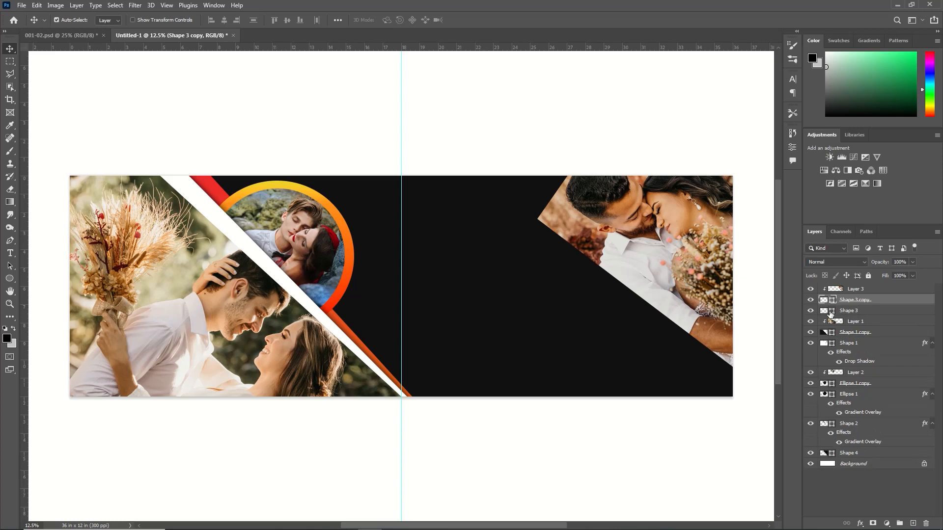
pyautogui.doubleClick(829, 311)
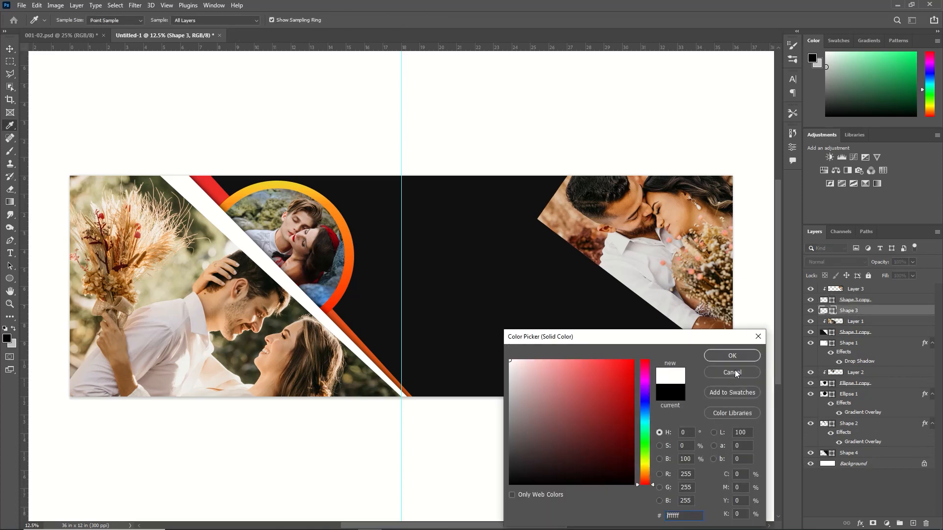
pyautogui.click(738, 355)
pyautogui.moveTo(732, 356); pyautogui.dragTo(683, 342)
pyautogui.hotkey('ctrl', 't')
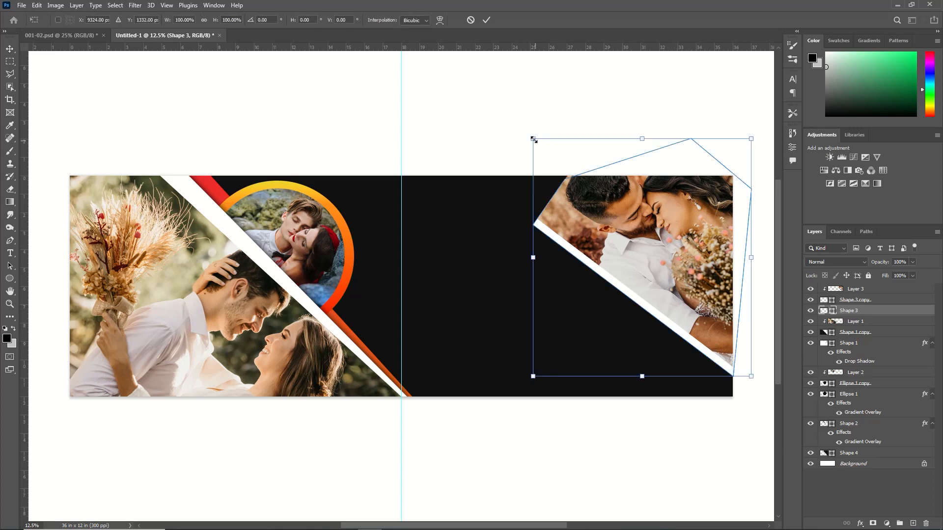
pyautogui.moveTo(532, 139); pyautogui.dragTo(527, 131)
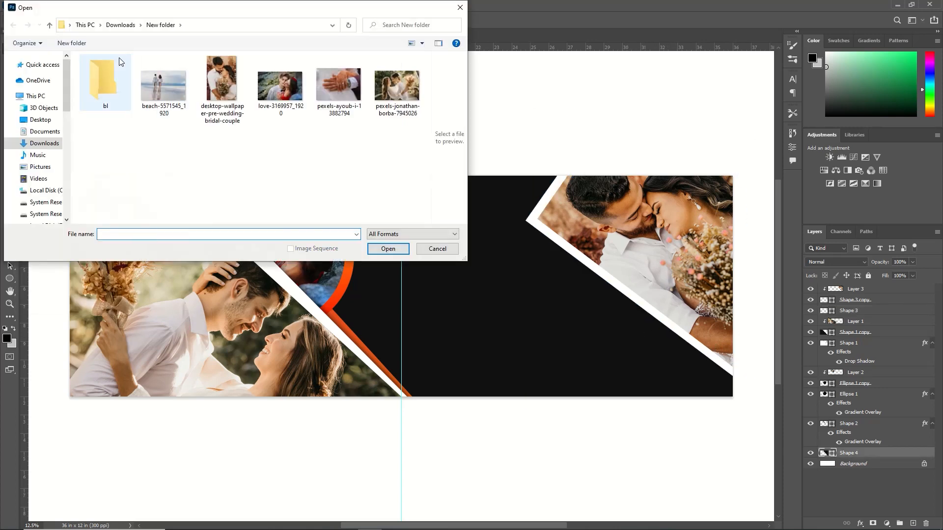
# - Bring in the beach-5571545_1920 photo above Shape 4 and scale it to fill the spread's central area
pyautogui.doubleClick(163, 86)
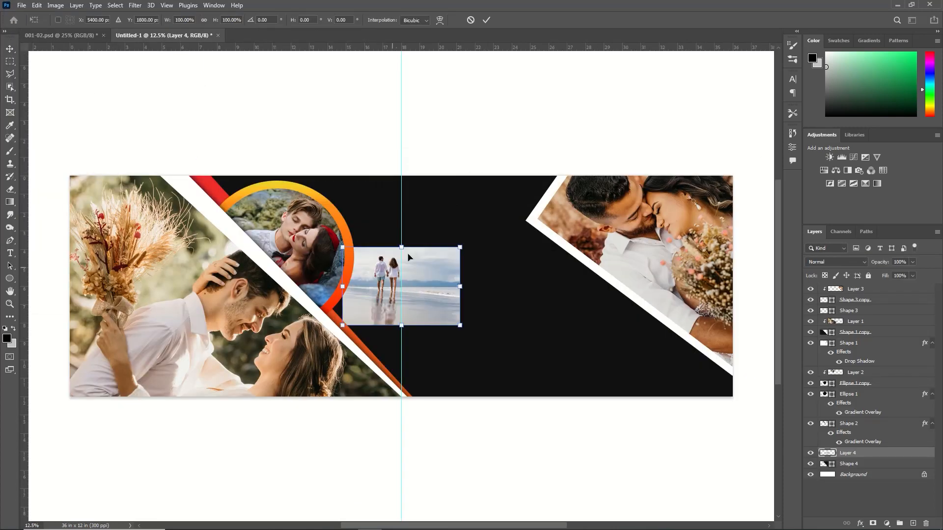
pyautogui.moveTo(347, 248); pyautogui.dragTo(196, 137)
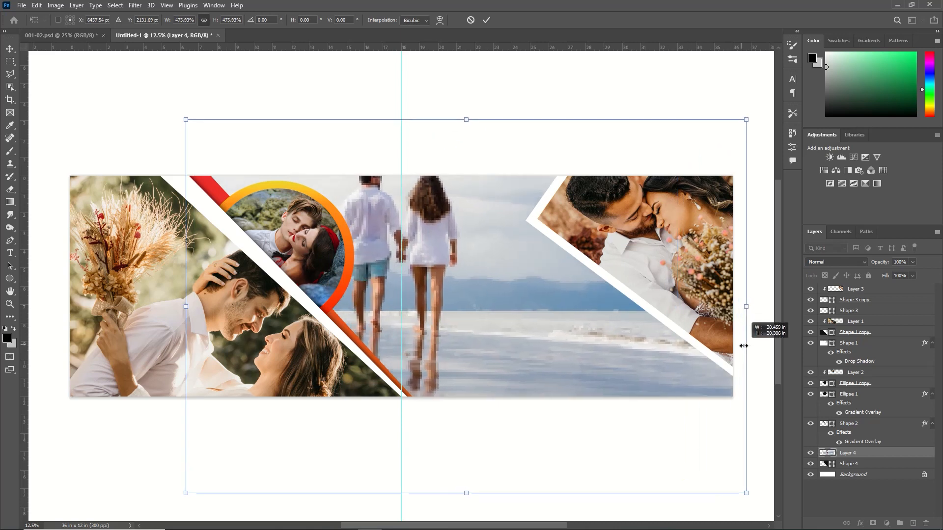
pyautogui.moveTo(743, 328); pyautogui.dragTo(625, 350)
pyautogui.press('Return')
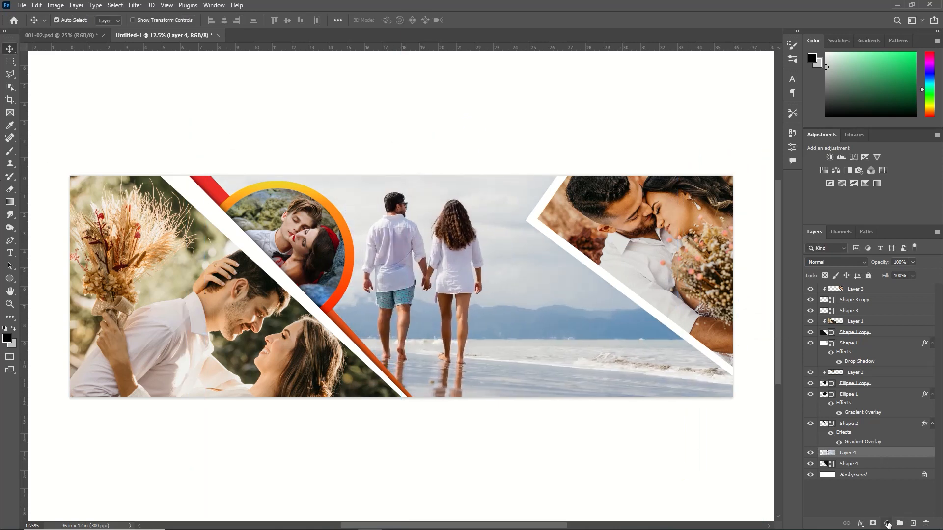
# - Add a bright blue Solid Color fill layer above the beach photo
pyautogui.click(888, 524)
pyautogui.click(896, 349)
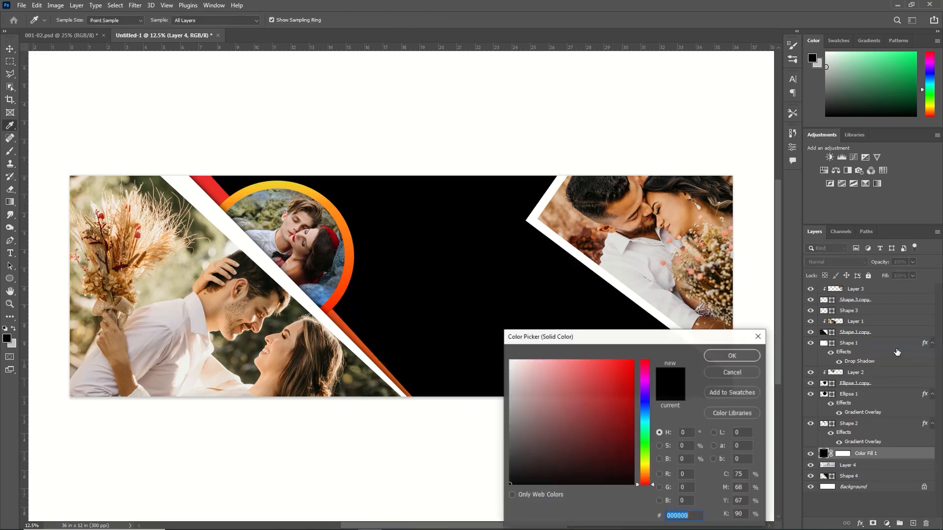
pyautogui.moveTo(644, 422); pyautogui.dragTo(643, 415)
pyautogui.click(616, 375)
pyautogui.click(740, 358)
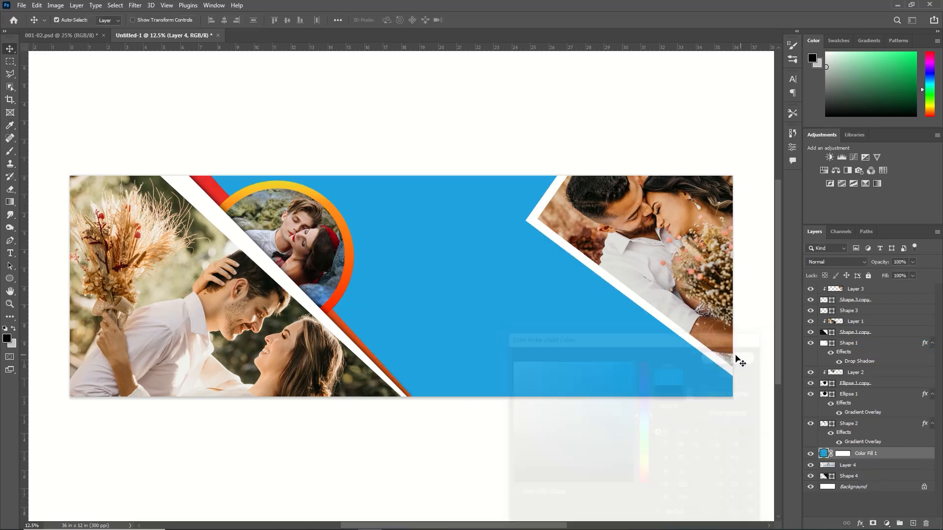
# - Clip the blue fill layer to the beach photo and set its blend mode to Overlay
pyautogui.rightClick(895, 454)
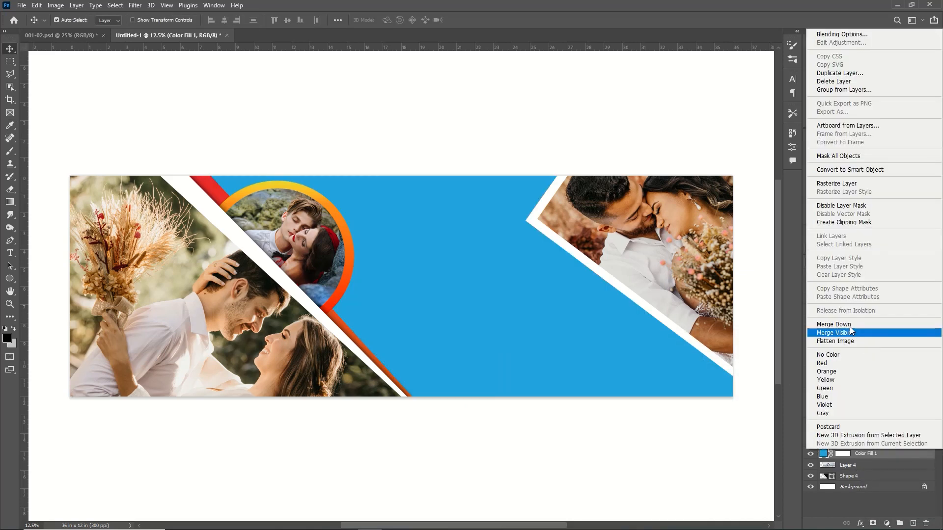
pyautogui.click(848, 222)
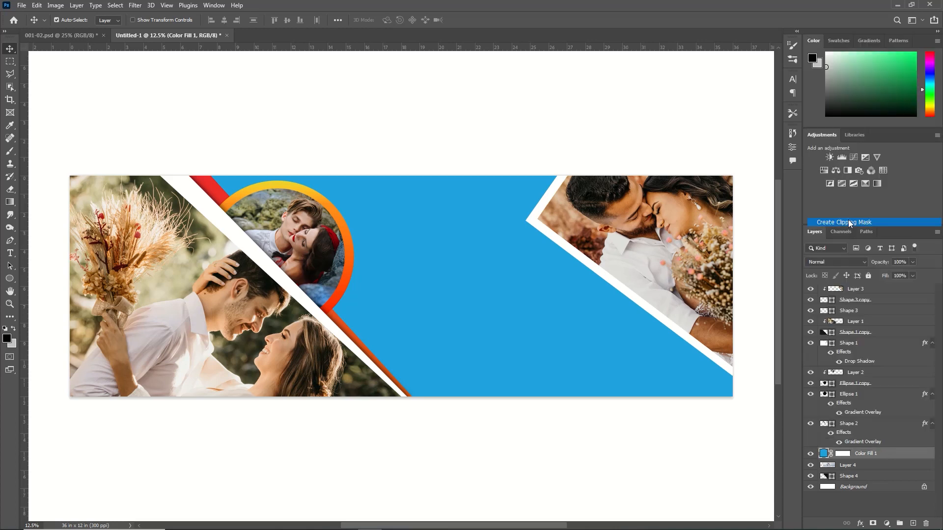
pyautogui.click(852, 261)
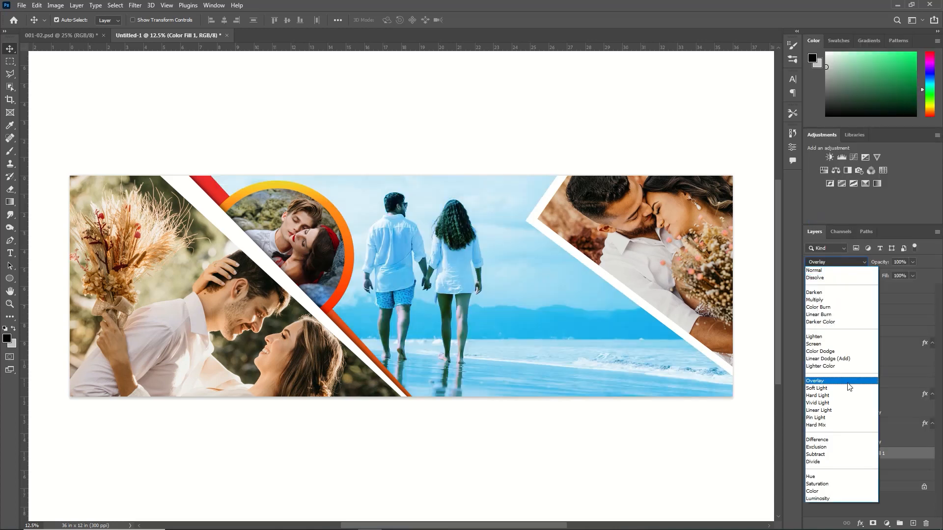
pyautogui.click(848, 382)
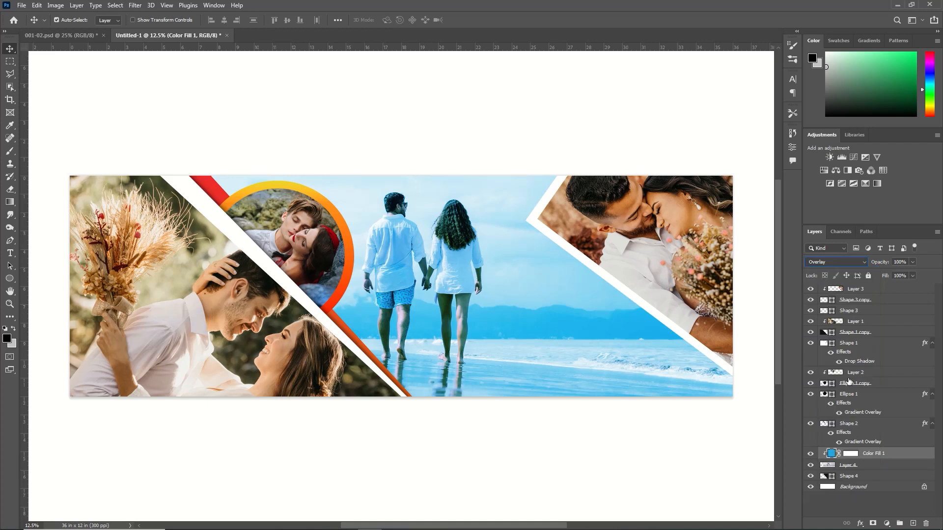
# - Add an orange-brown b66d1e Solid Color fill layer above the large couple photo on the spread's left side
pyautogui.click(907, 289)
pyautogui.click(208, 342)
pyautogui.click(886, 523)
pyautogui.click(896, 350)
pyautogui.click(644, 472)
pyautogui.click(614, 395)
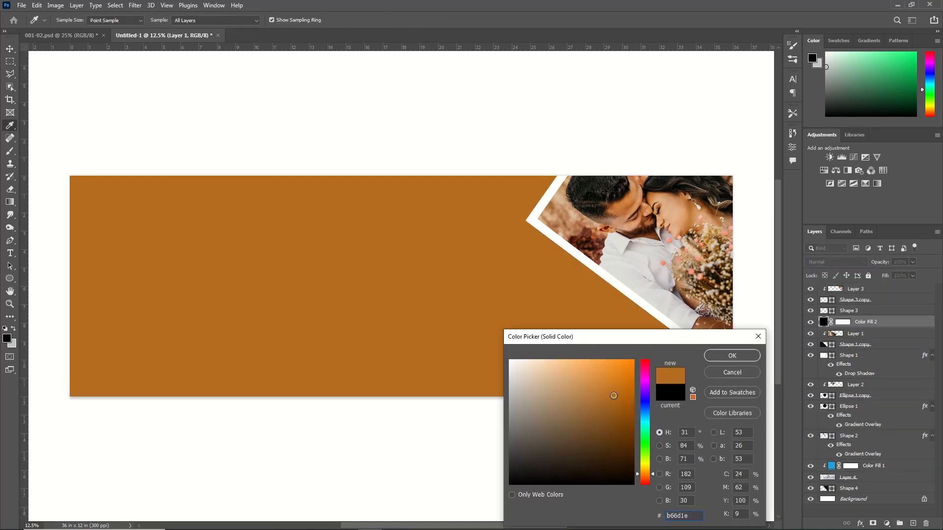
pyautogui.click(732, 356)
# - Clip the orange-brown fill layer to the left couple photo and set its blend mode to Soft Light
pyautogui.rightClick(869, 323)
pyautogui.click(814, 305)
pyautogui.click(836, 262)
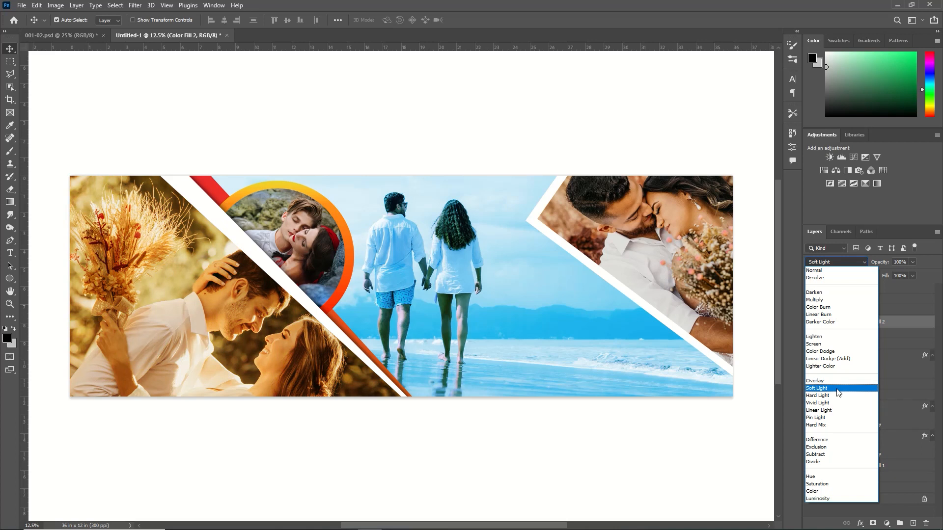
pyautogui.click(837, 389)
# - Add a magenta Solid Color fill layer above the upper-right couple photo
pyautogui.click(687, 238)
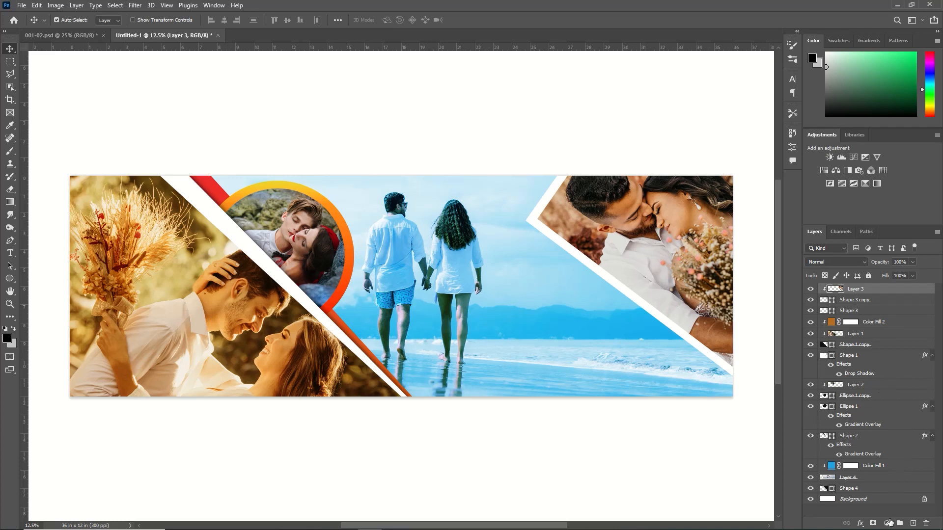
pyautogui.click(890, 522)
pyautogui.click(893, 349)
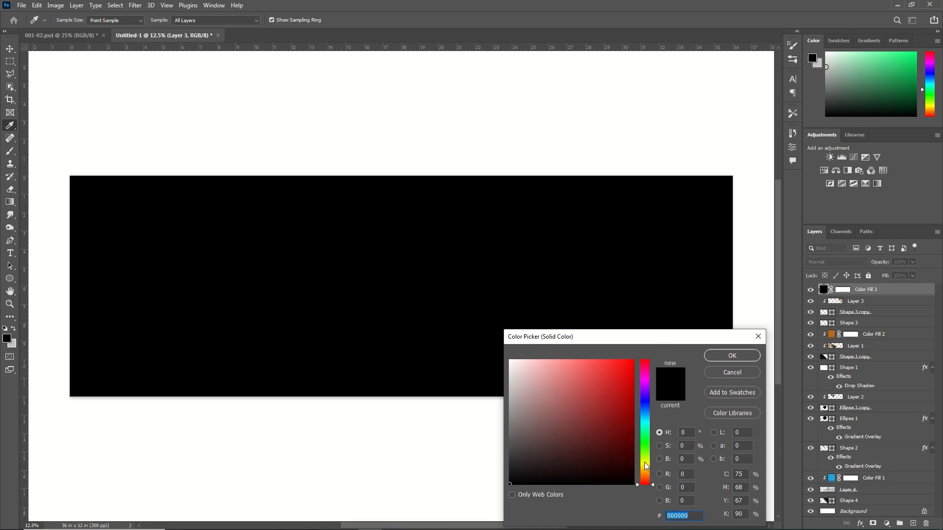
pyautogui.hotkey('ctrl', 'v')
pyautogui.click(731, 356)
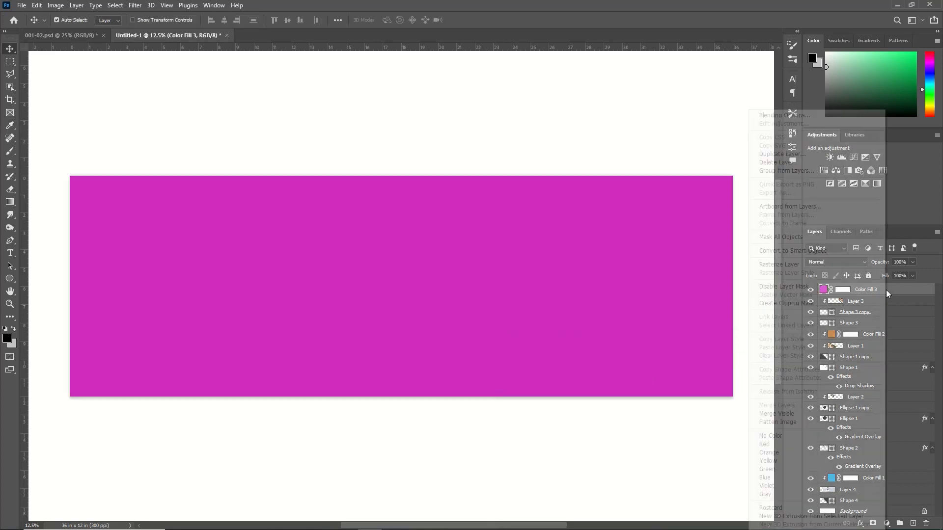
# - Clip the magenta fill layer to the upper-right couple photo and set its blend mode to Soft Light
pyautogui.rightClick(886, 290)
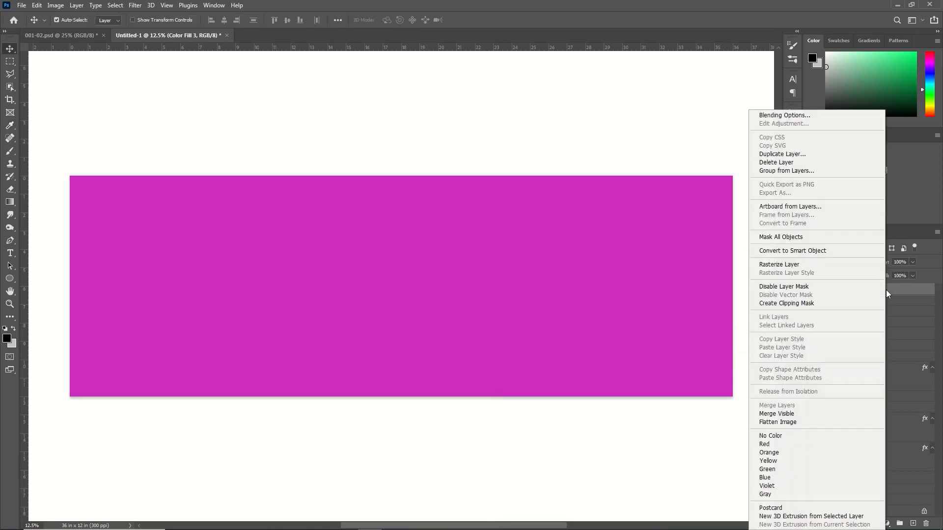
pyautogui.click(794, 304)
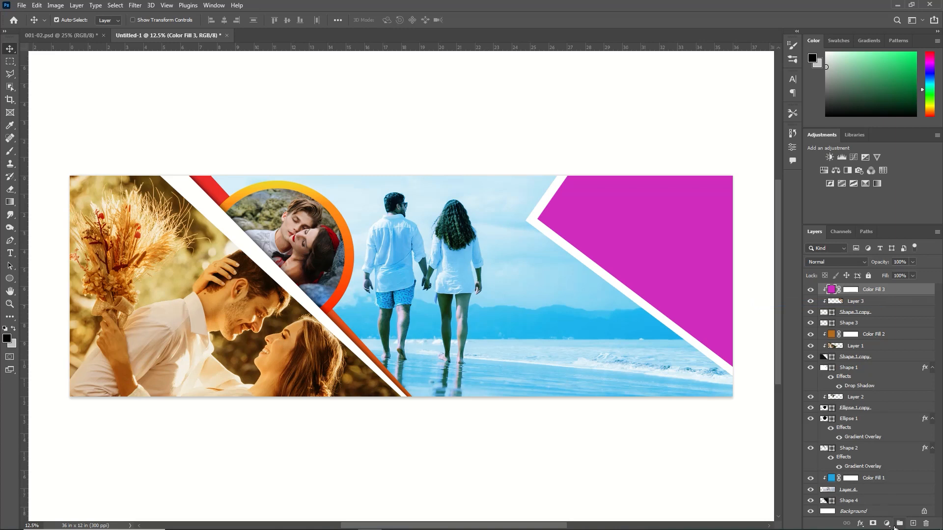
pyautogui.click(855, 261)
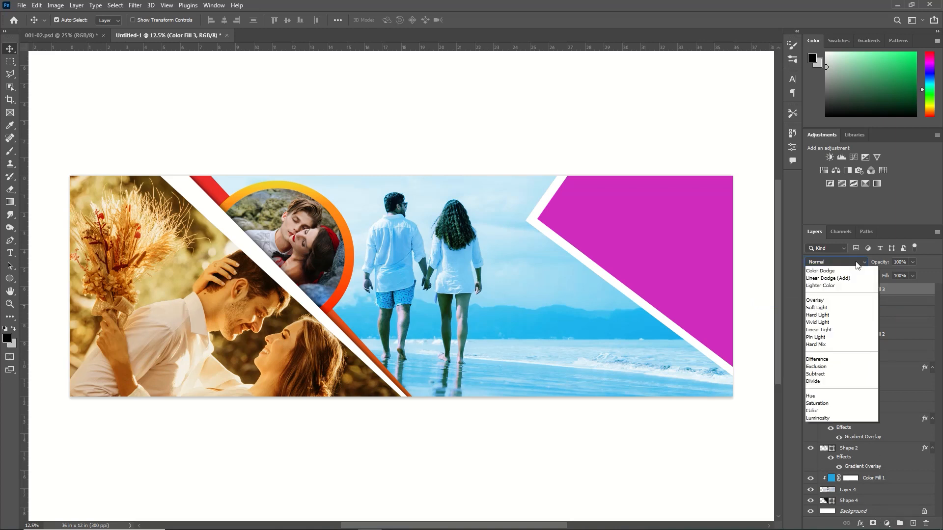
pyautogui.click(844, 390)
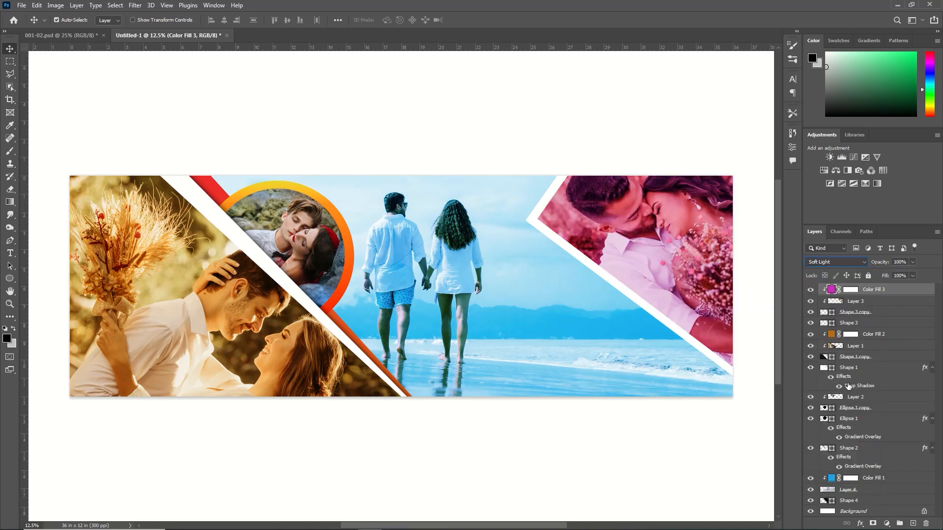
# - Add the text "Prewedding" over the beach photo, to the right of the walking couple
pyautogui.press('t')
pyautogui.click(503, 320)
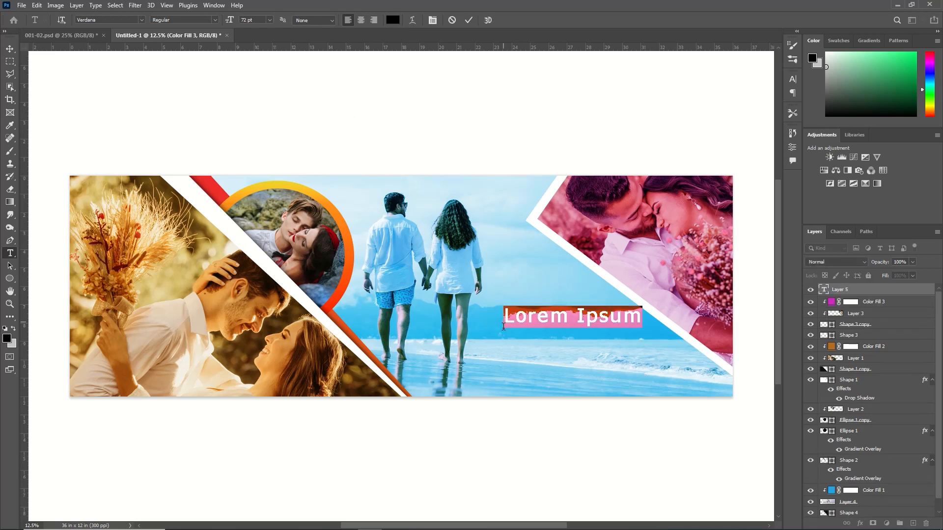
pyautogui.press('BackSpace')
pyautogui.write('Prewedding')
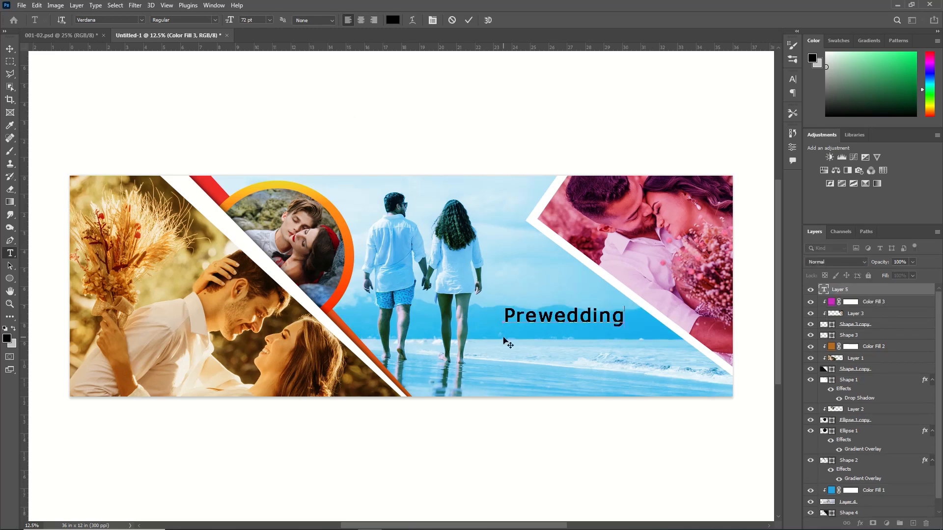
# - Set the font of the "Prewedding" text to Sverige Script Demo and commit the text
pyautogui.hotkey('ctrl', 'a')
pyautogui.click(87, 19)
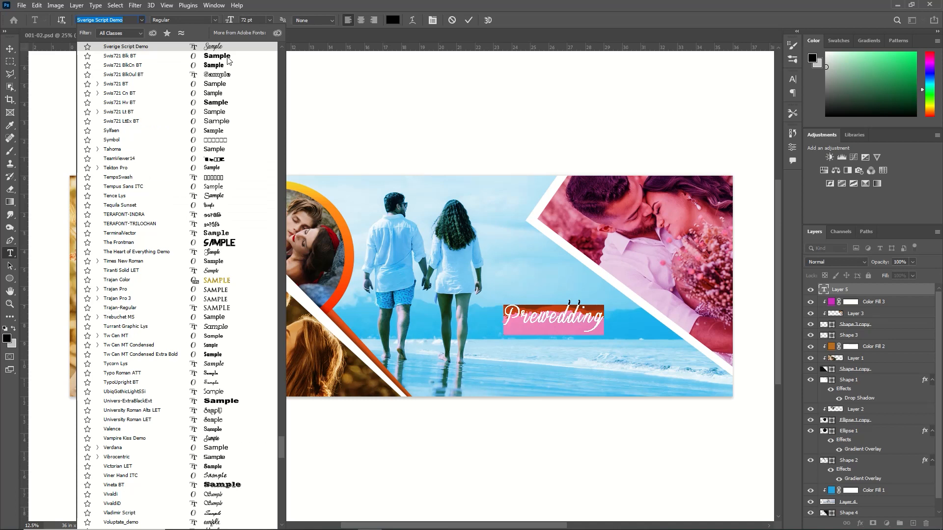
pyautogui.press('Return')
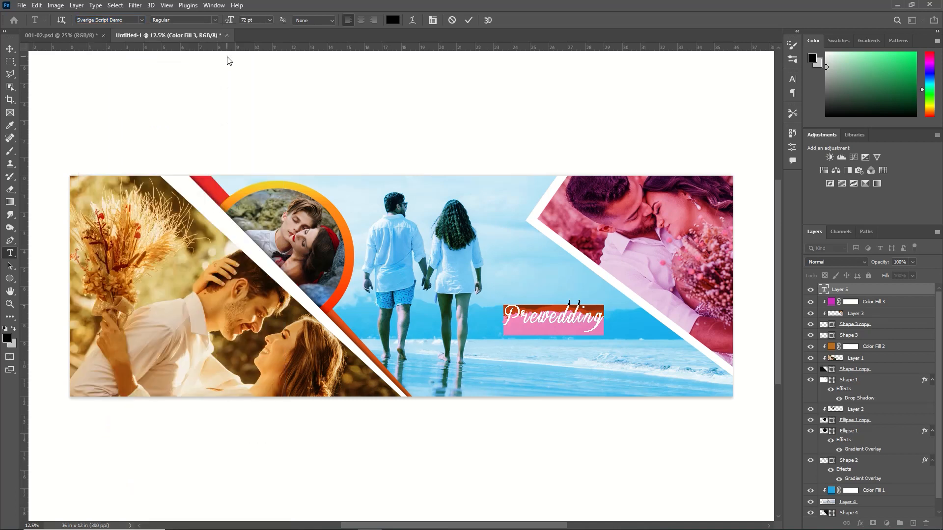
pyautogui.click(470, 21)
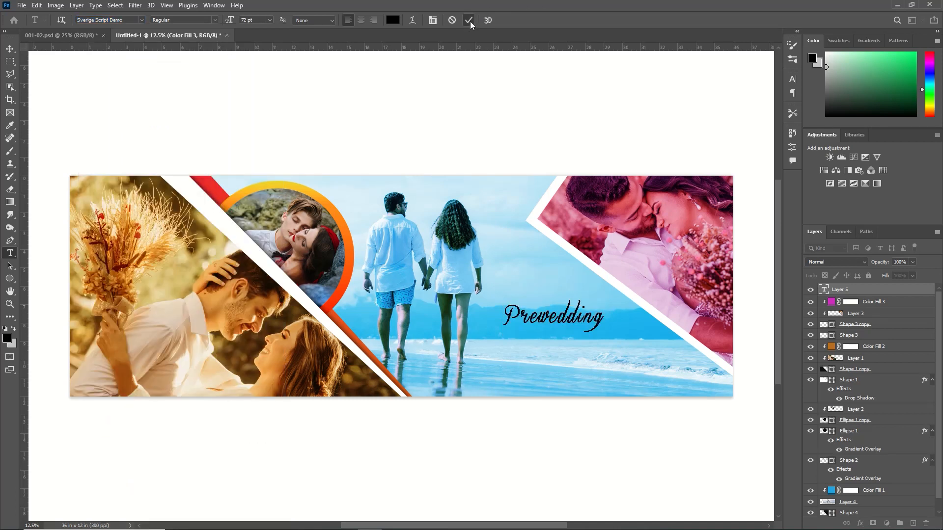
# - Copy the "Two hands are joined" verse from 001-02.psd into the album spread and fit it directly beneath the "Prewedding" text
pyautogui.click(64, 36)
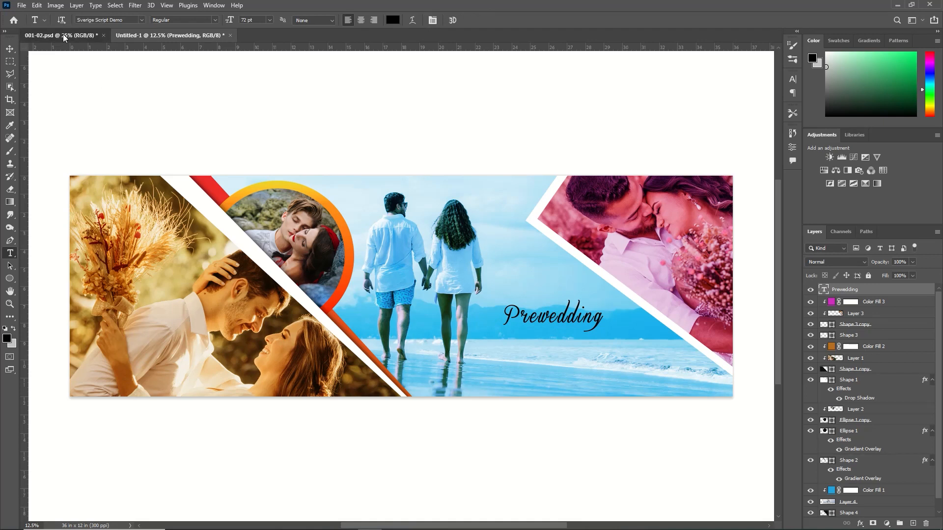
pyautogui.press('v')
pyautogui.moveTo(565, 107); pyautogui.dragTo(435, 42)
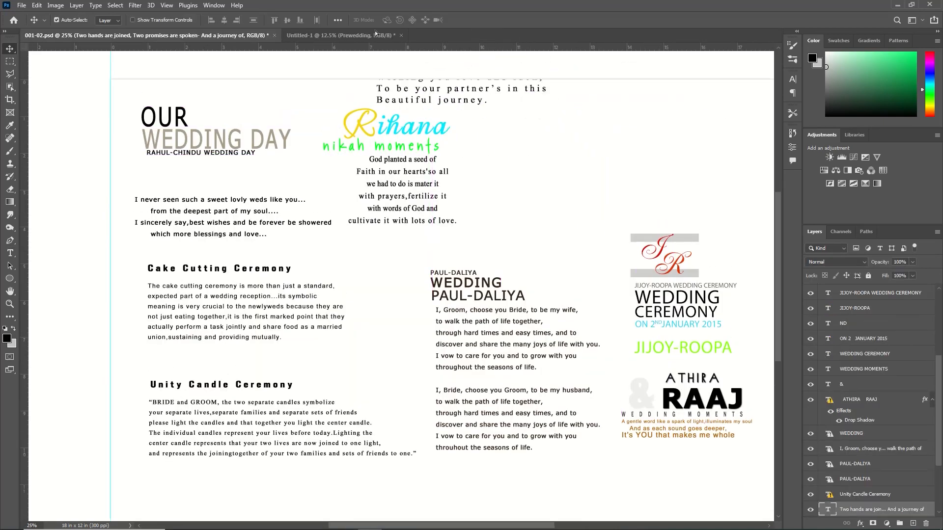
pyautogui.moveTo(375, 33); pyautogui.dragTo(571, 345)
pyautogui.hotkey('ctrl', 't')
pyautogui.click(486, 20)
# - Add the text "Royal" at 60 pt in the upper-left corner of the bouquet couple photo
pyautogui.press('t')
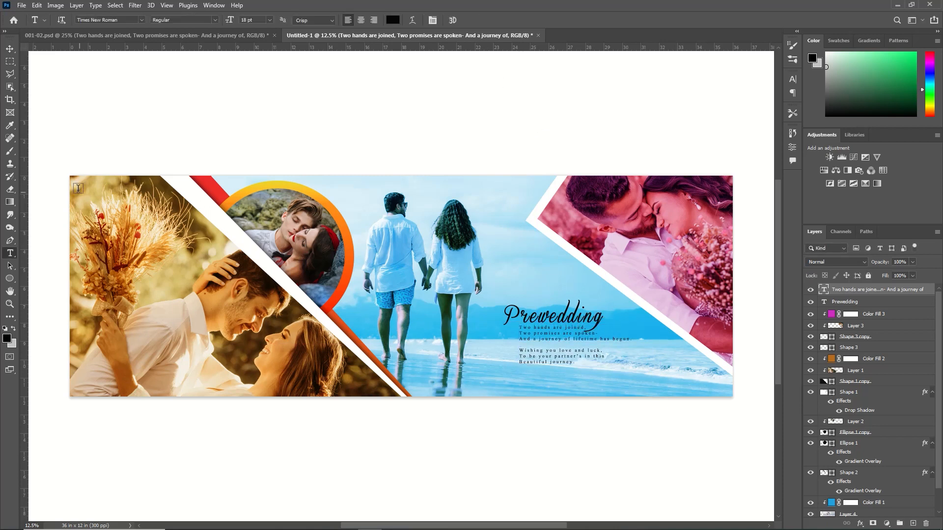
pyautogui.click(77, 186)
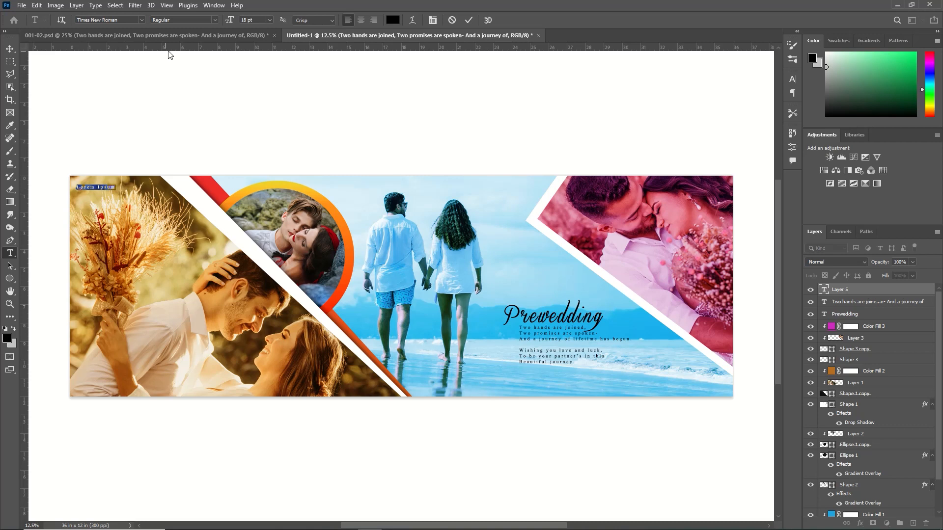
pyautogui.click(270, 20)
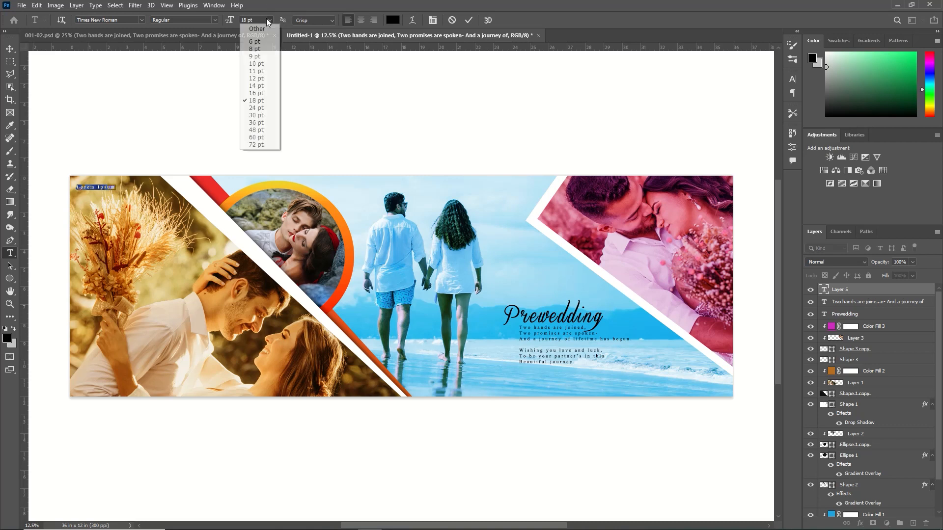
pyautogui.click(258, 138)
pyautogui.write('royal')
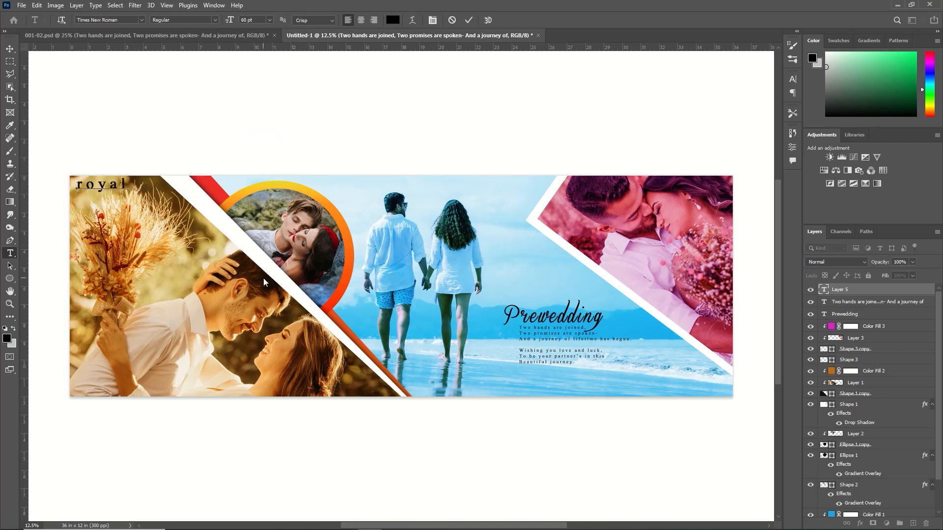
pyautogui.press('BackSpace')
pyautogui.write('Royal')
# - Set the font of the "Royal" text to Stencil and commit the text
pyautogui.hotkey('ctrl', 'a')
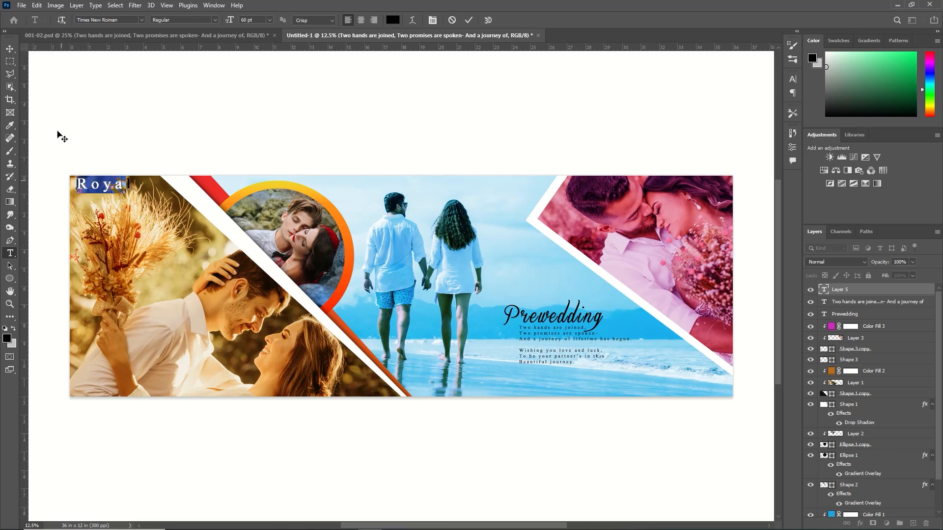
pyautogui.click(141, 20)
pyautogui.scroll(10, 220, 299)
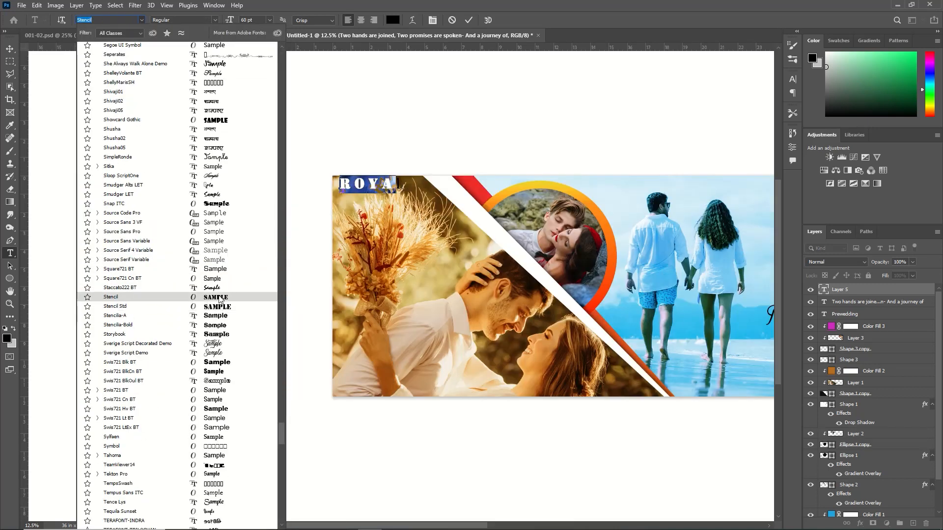
pyautogui.click(219, 300)
pyautogui.hotkey('ctrl', 'Return')
# - Tighten the letter tracking of the "Royal" text to -50
pyautogui.click(791, 79)
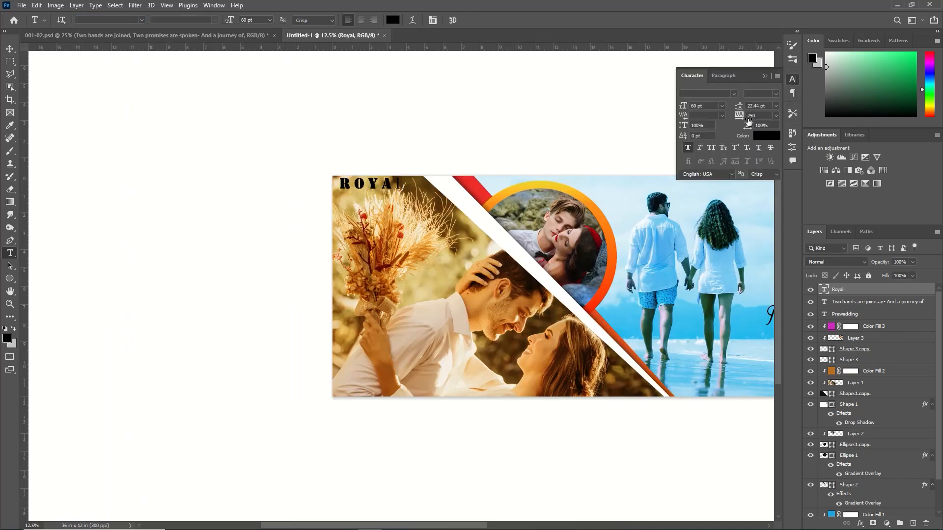
pyautogui.moveTo(739, 115); pyautogui.dragTo(731, 117)
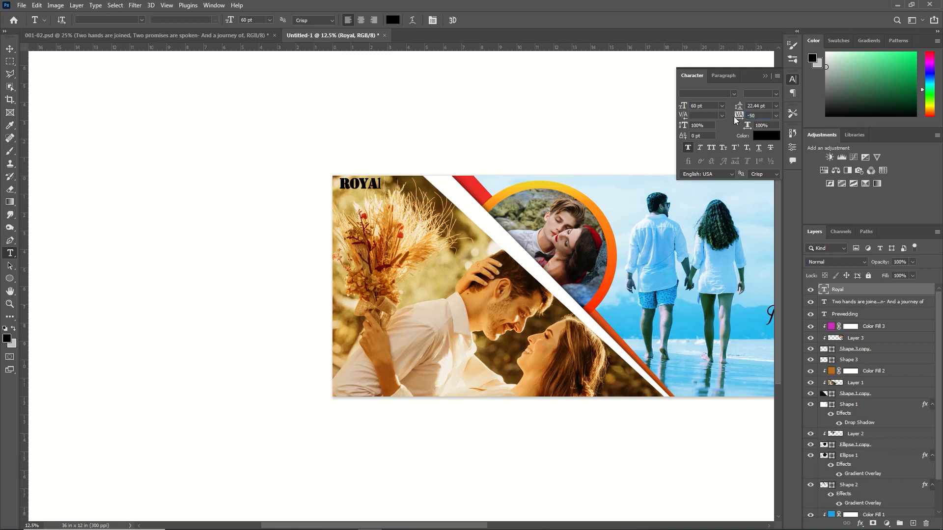
pyautogui.click(765, 76)
# - Add the text "WEDDING" in Myriad Pro at 60 pt just below and slightly right of "Royal", and adjust its position
pyautogui.click(357, 202)
pyautogui.write('WEDDING')
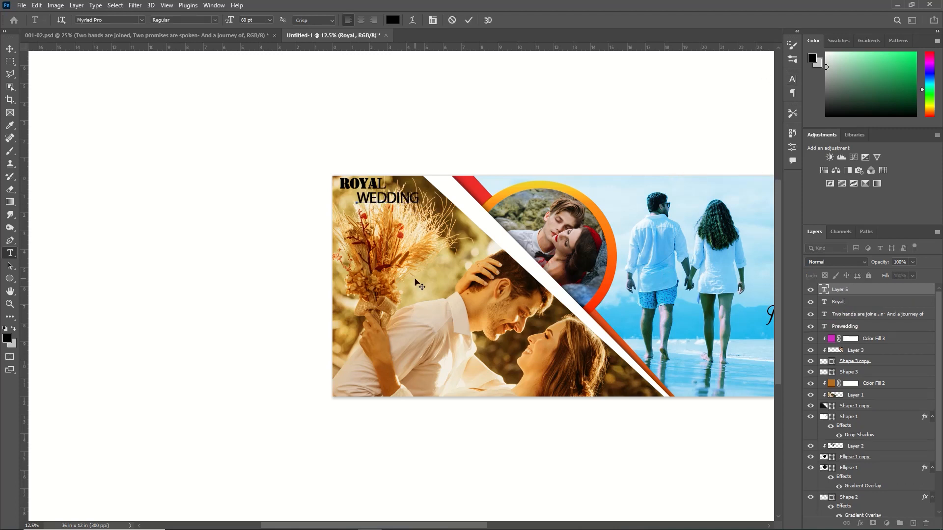
pyautogui.click(469, 20)
pyautogui.press('v')
pyautogui.moveTo(368, 206); pyautogui.dragTo(369, 203)
# - Examine the left part of the spread up close, then fit the whole spread in view with no layer selected
pyautogui.hscroll(5, 176, 360)
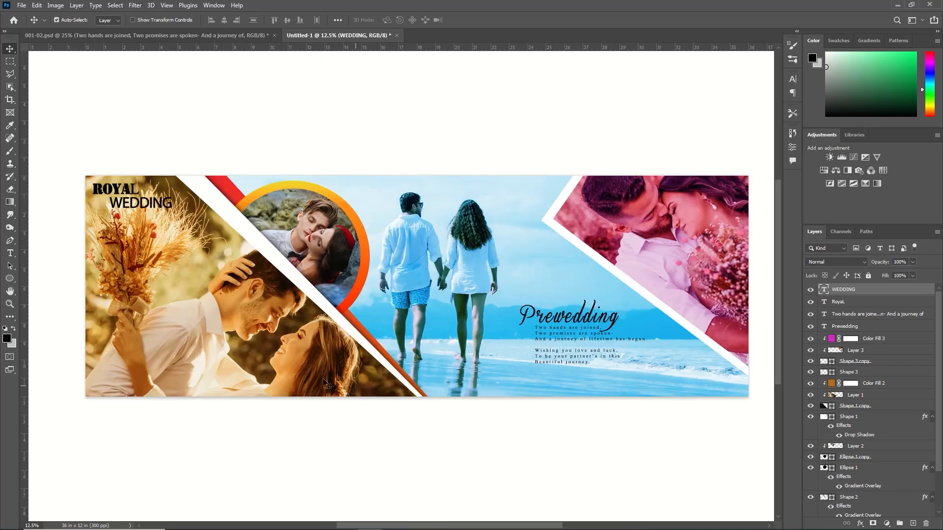
pyautogui.moveTo(408, 526); pyautogui.dragTo(168, 526)
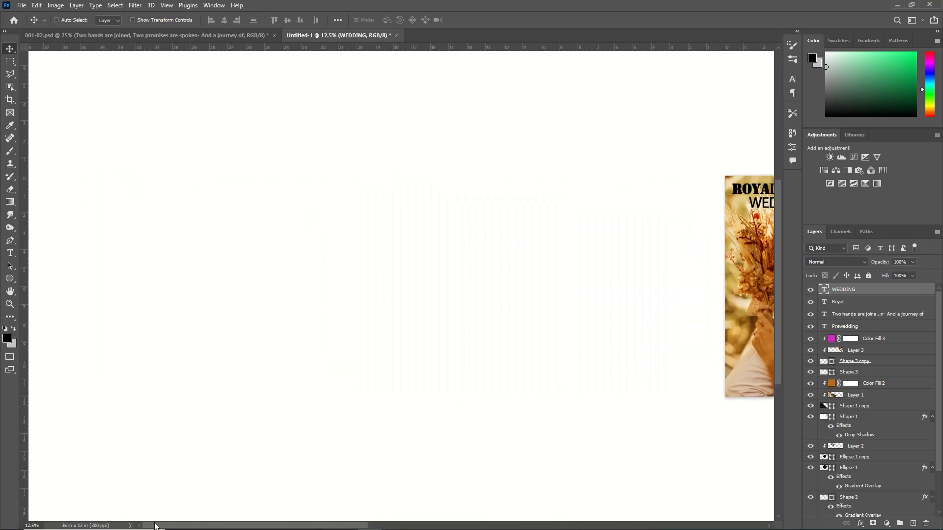
pyautogui.hotkey('ctrl', '+')
pyautogui.hotkey('ctrl', '+')
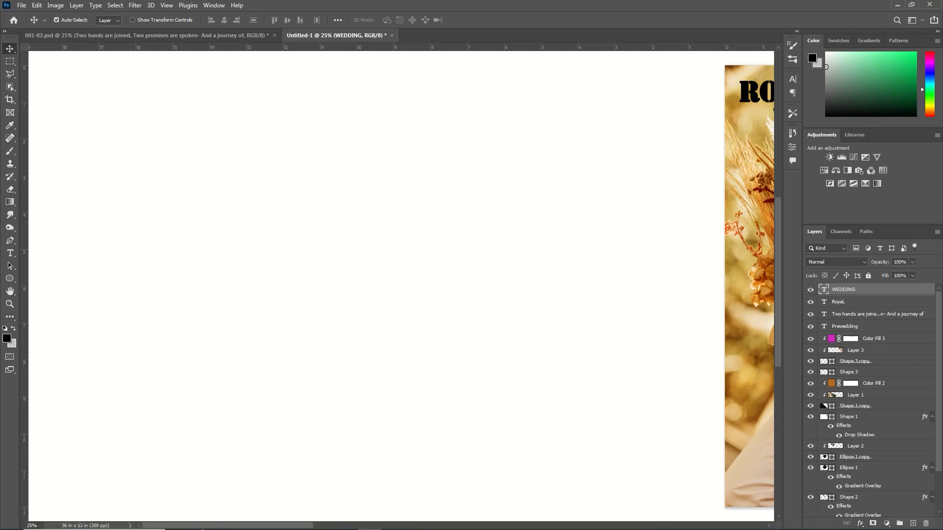
pyautogui.moveTo(202, 529); pyautogui.dragTo(348, 529)
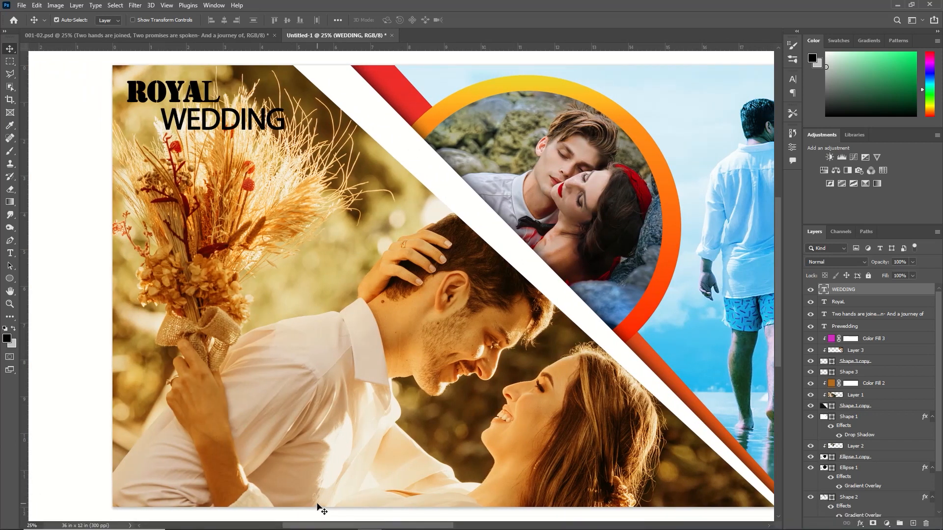
pyautogui.hotkey('ctrl', '0')
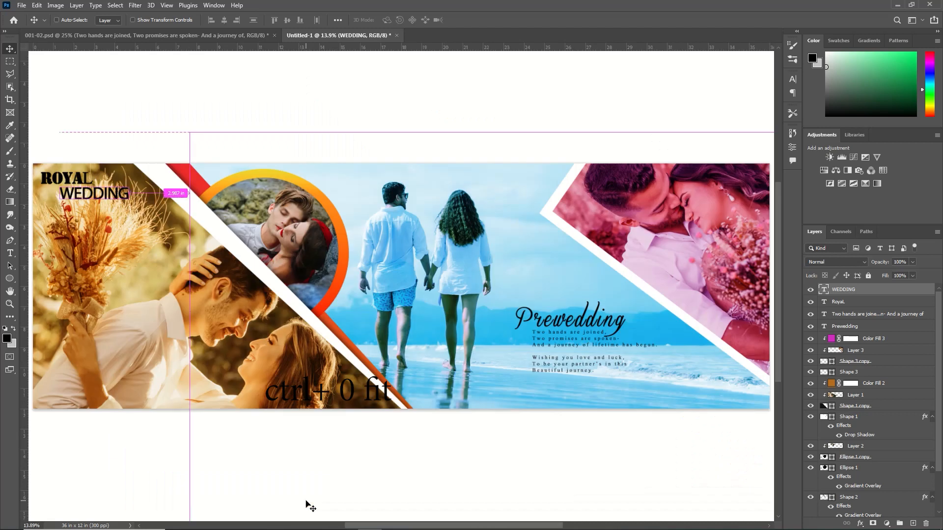
pyautogui.click(385, 466)
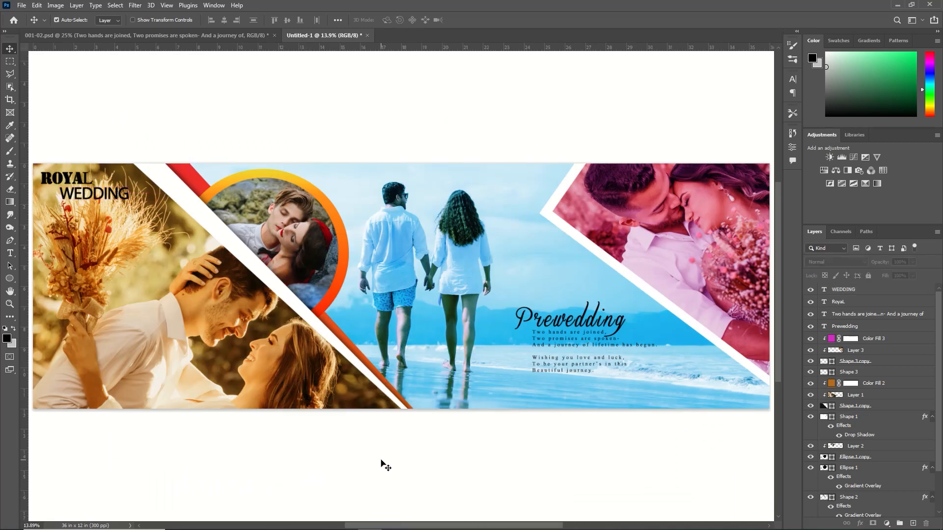